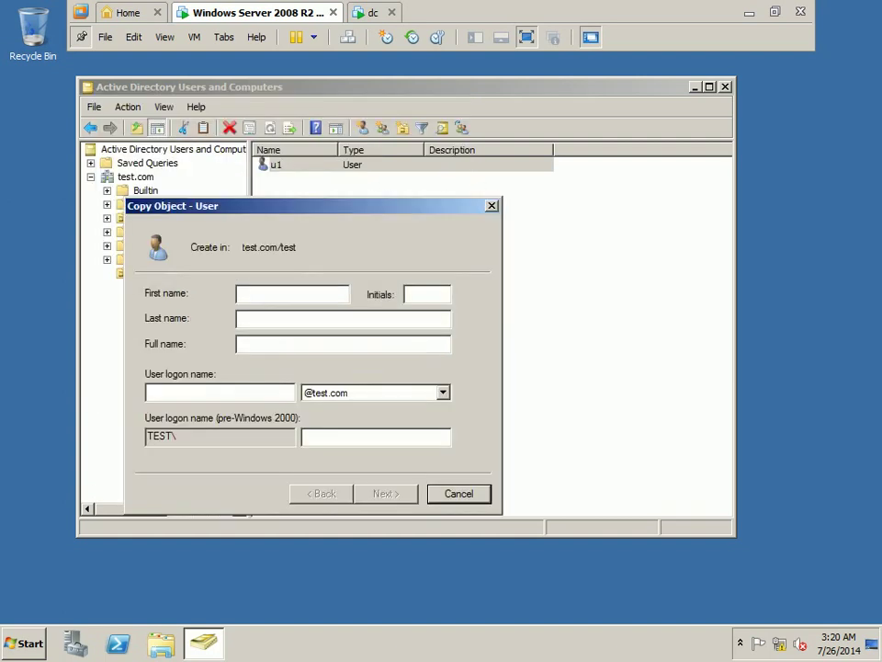
# Enter u2 as the copied user's first name and user logon name, and continue to the password settings
pyautogui.write('u2')
pyautogui.press('Tab')
pyautogui.press('Tab')
pyautogui.press('Tab')
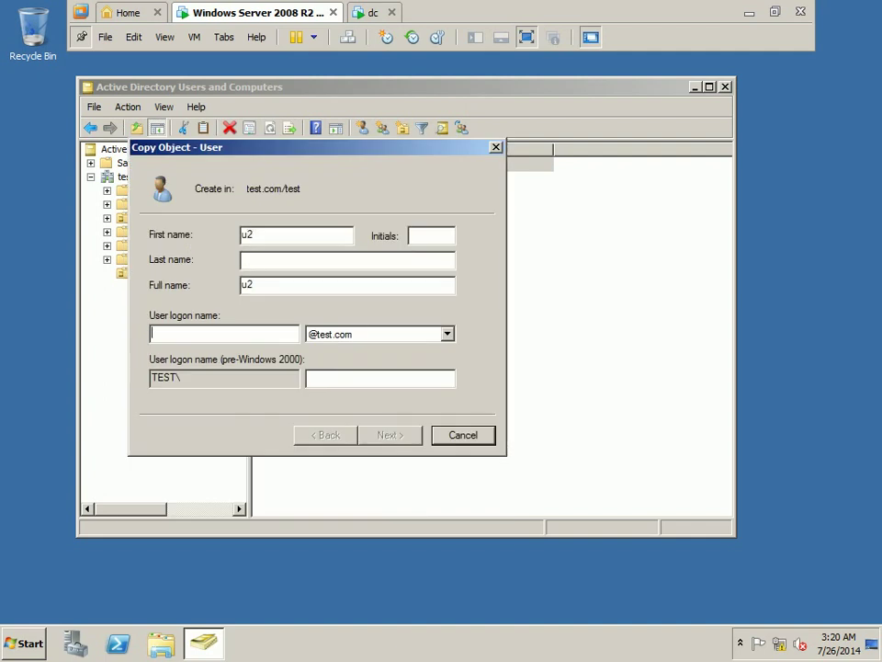
pyautogui.write('u2')
pyautogui.press('Tab')
pyautogui.press('Tab')
pyautogui.press('Tab')
pyautogui.press('Tab')
pyautogui.press('Return')
# Enter the new account's password and repeat it in the confirmation field
pyautogui.write('****')
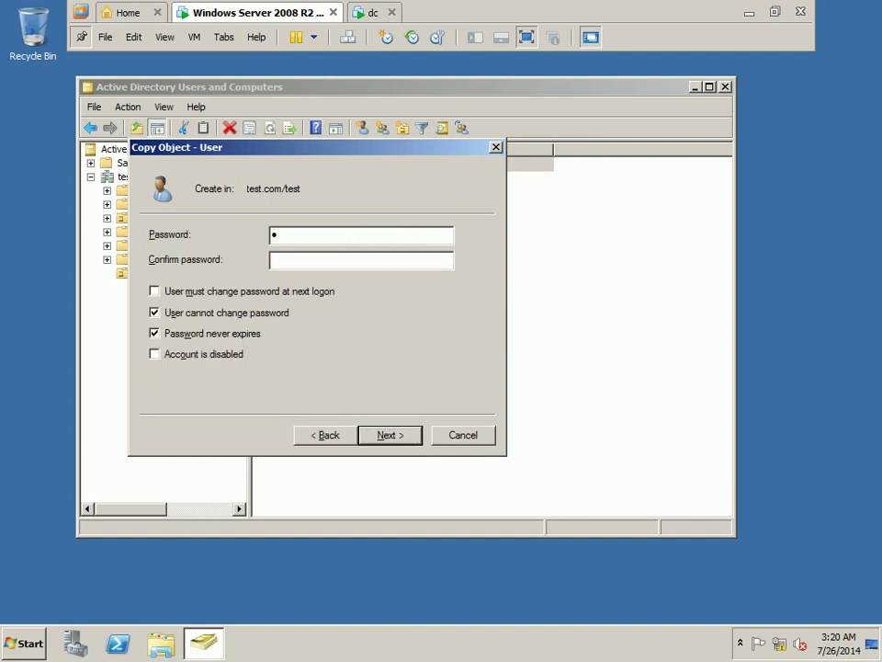
pyautogui.write('****')
pyautogui.press('Tab')
pyautogui.write('********')
pyautogui.press('Tab')
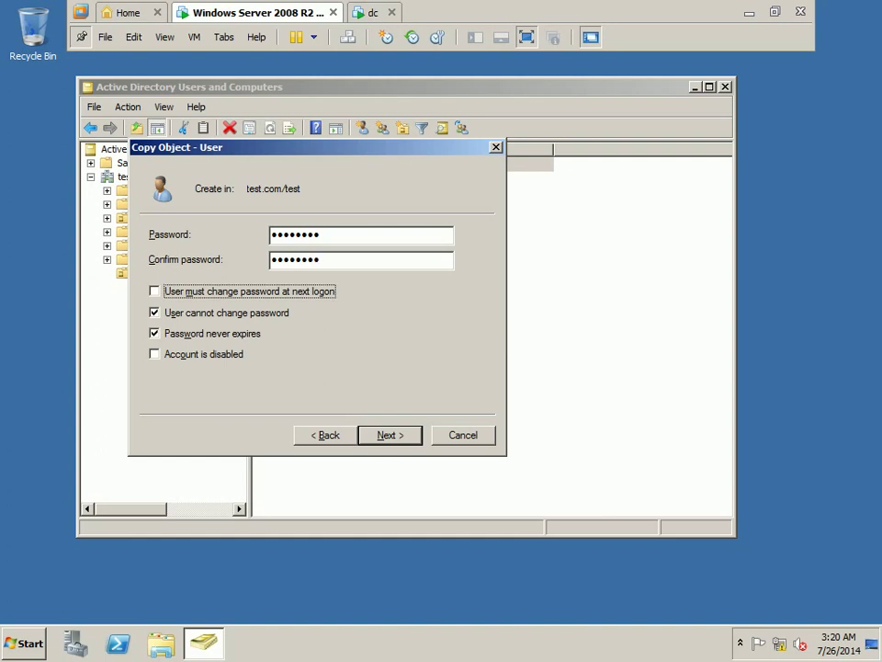
# Try requiring a password change at next logon, clearing the cannot-change-password and never-expires options
pyautogui.press('space')
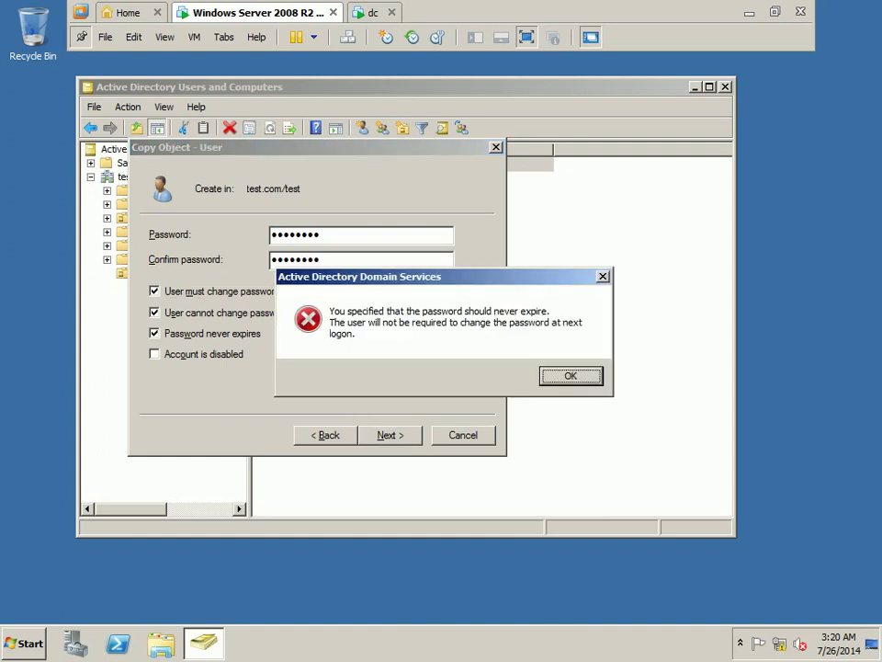
pyautogui.press('Return')
pyautogui.press('Tab')
pyautogui.press('space')
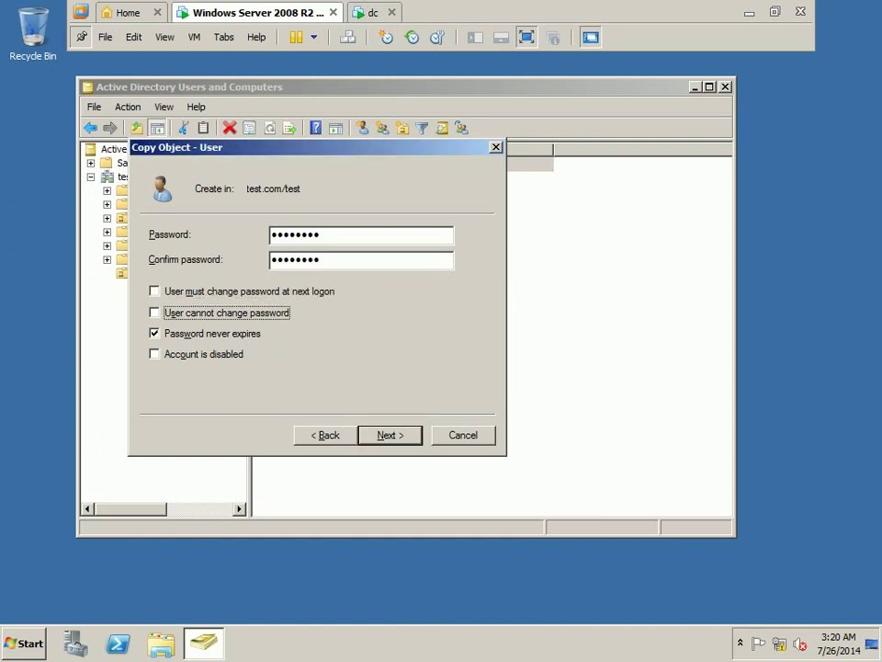
pyautogui.hotkey('shift', 'Tab')
pyautogui.press('space')
pyautogui.press('Return')
pyautogui.press('Tab')
pyautogui.press('Tab')
pyautogui.press('space')
pyautogui.hotkey('shift', 'Tab')
pyautogui.hotkey('shift', 'Tab')
pyautogui.press('space')
pyautogui.press('space')
pyautogui.press('space')
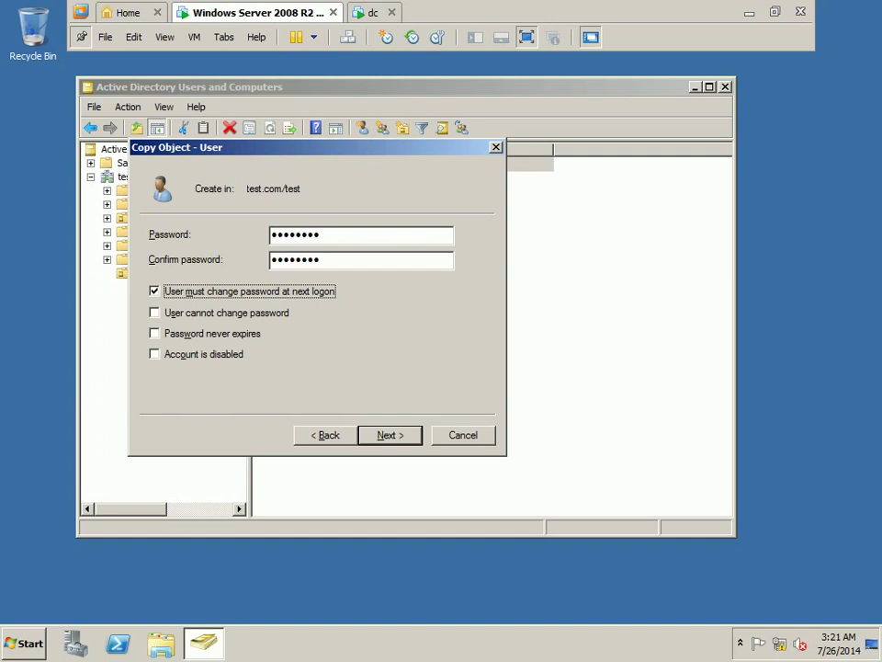
# Enable only "User cannot change password" and "Password never expires" for the account, and finish creating the user
pyautogui.press('space')
pyautogui.press('Tab')
pyautogui.press('space')
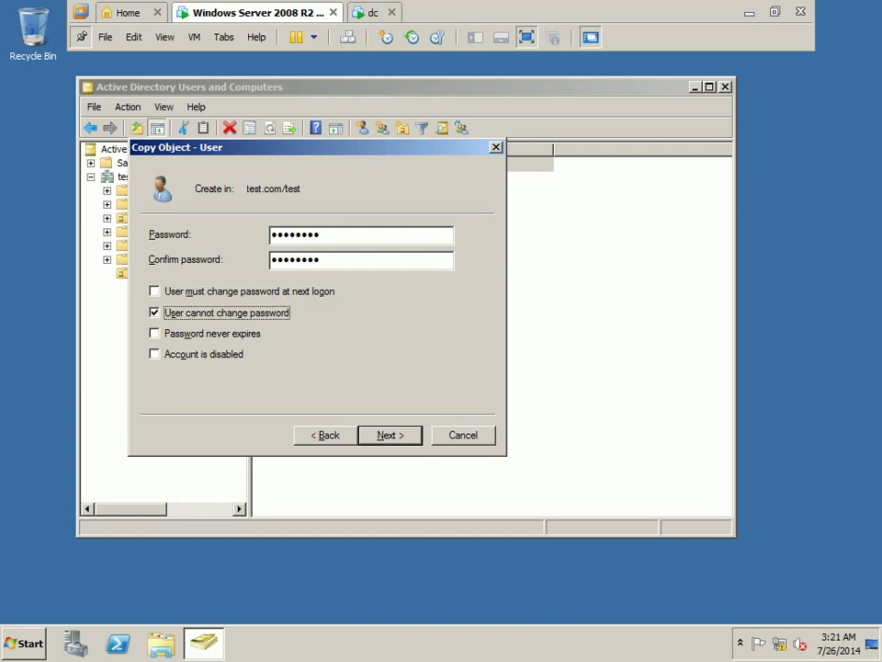
pyautogui.press('Tab')
pyautogui.press('space')
pyautogui.press('Return')
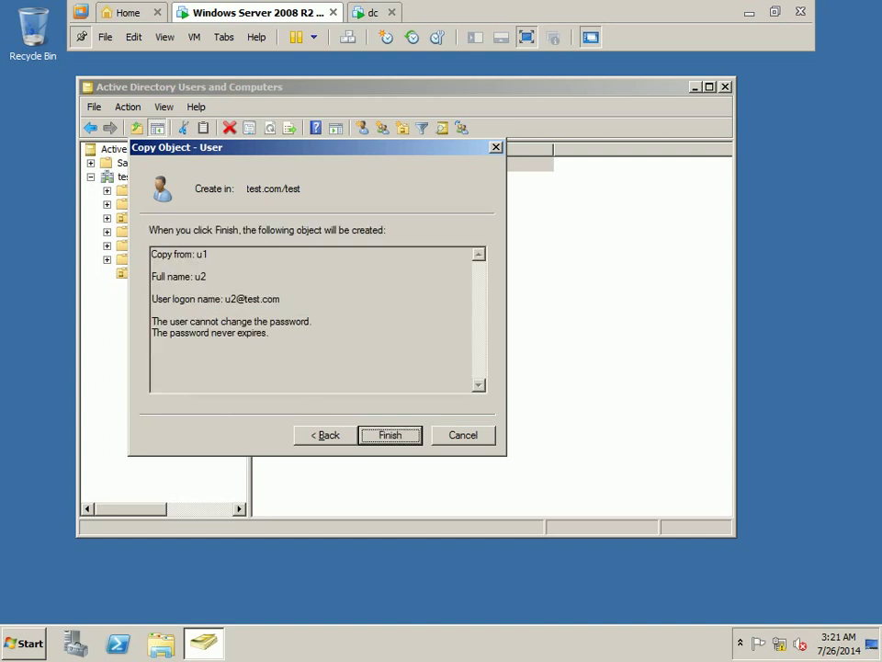
pyautogui.press('Return')
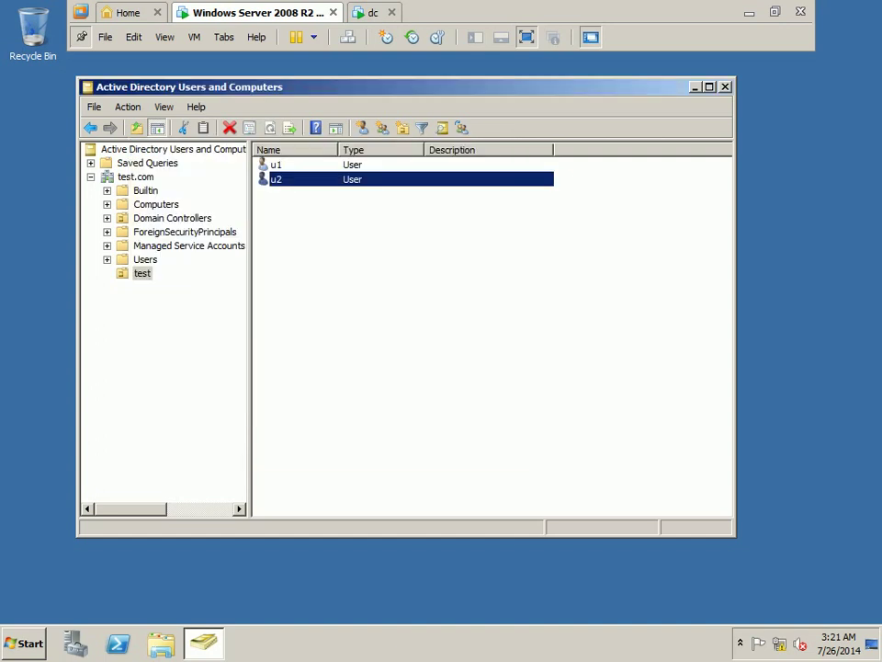
pyautogui.click(275, 165)
pyautogui.click(275, 180)
pyautogui.click(275, 165)
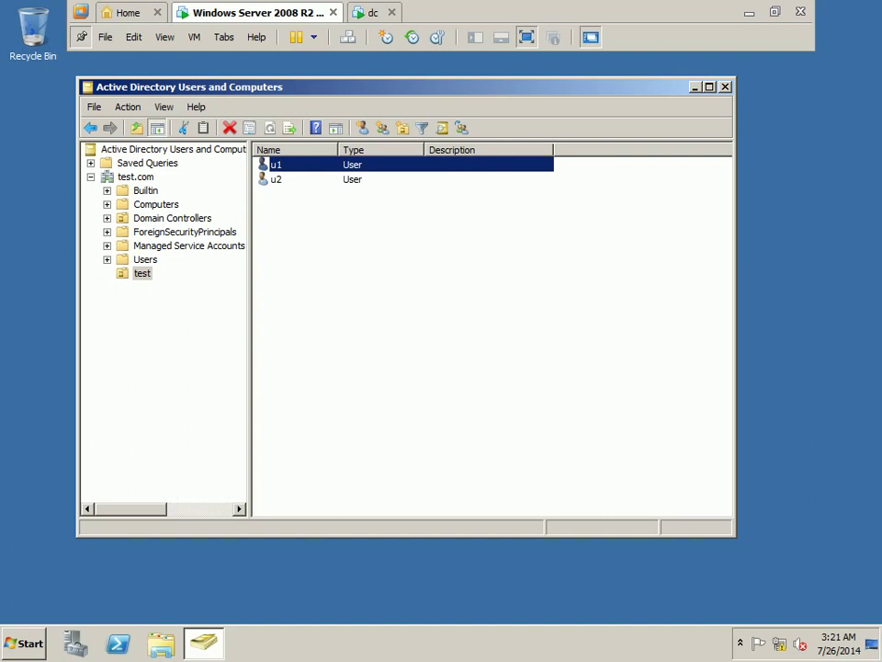
pyautogui.click(276, 179)
pyautogui.click(275, 165)
pyautogui.click(276, 179)
pyautogui.click(276, 164)
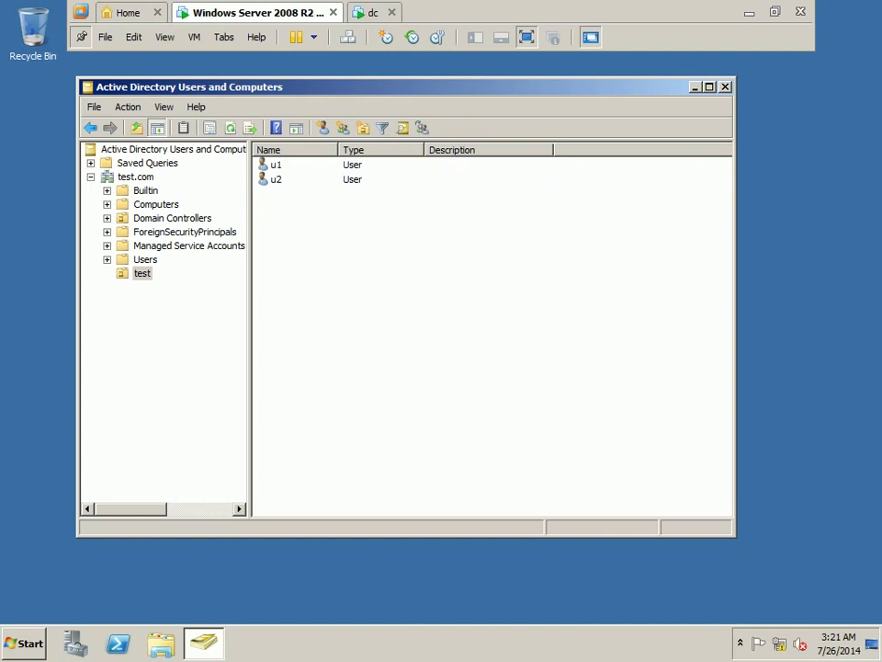
pyautogui.click(275, 179)
pyautogui.click(275, 164)
pyautogui.click(276, 179)
pyautogui.click(275, 165)
pyautogui.click(275, 179)
# Delete the user u1 from the test organizational unit and confirm the deletion
pyautogui.click(275, 165)
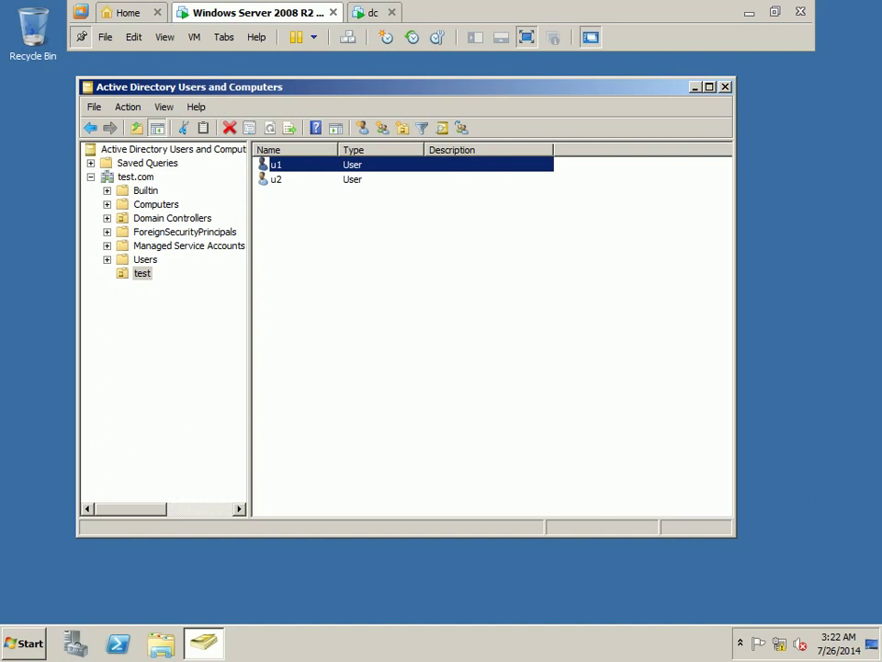
pyautogui.rightClick(300, 166)
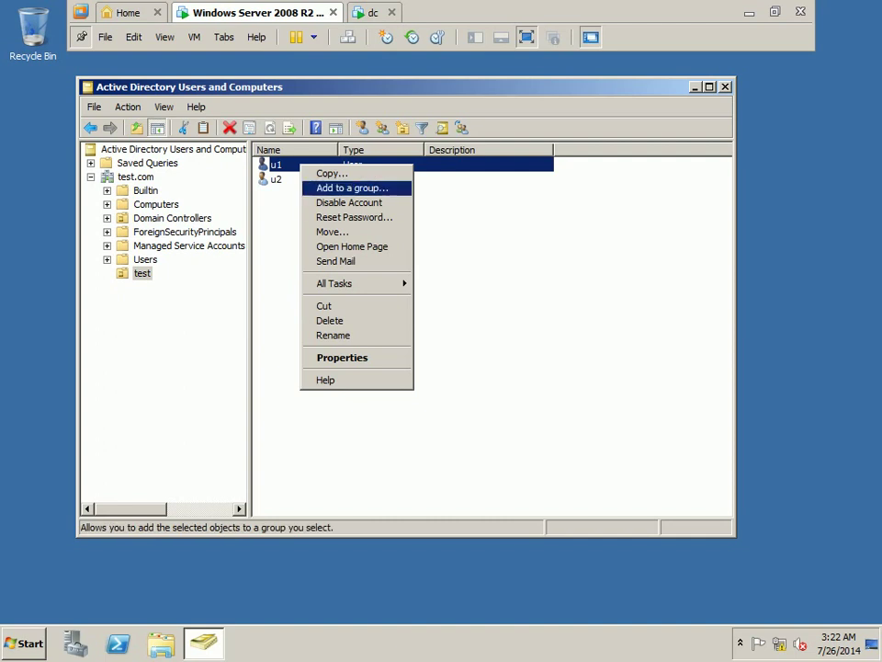
pyautogui.click(329, 320)
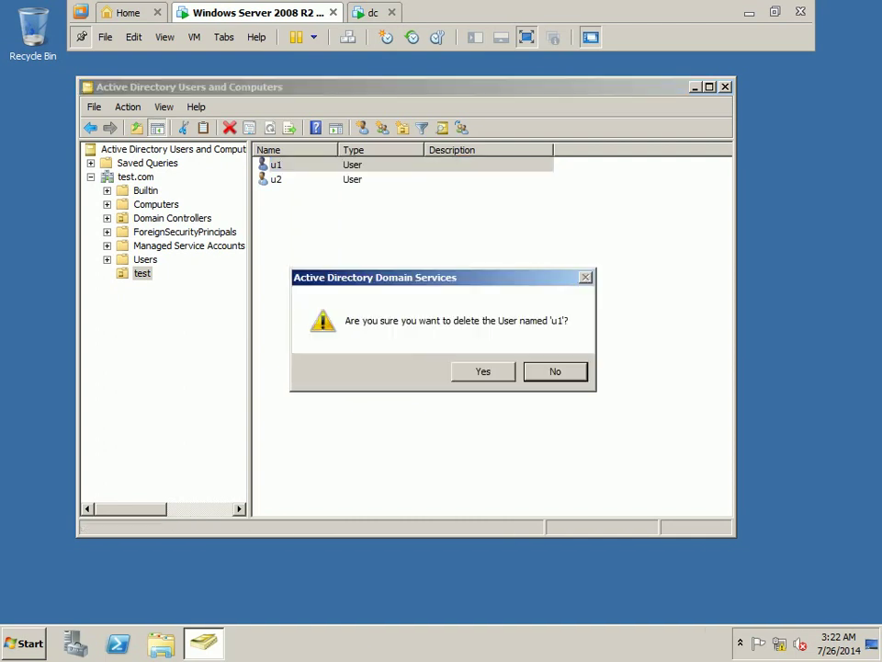
pyautogui.click(482, 370)
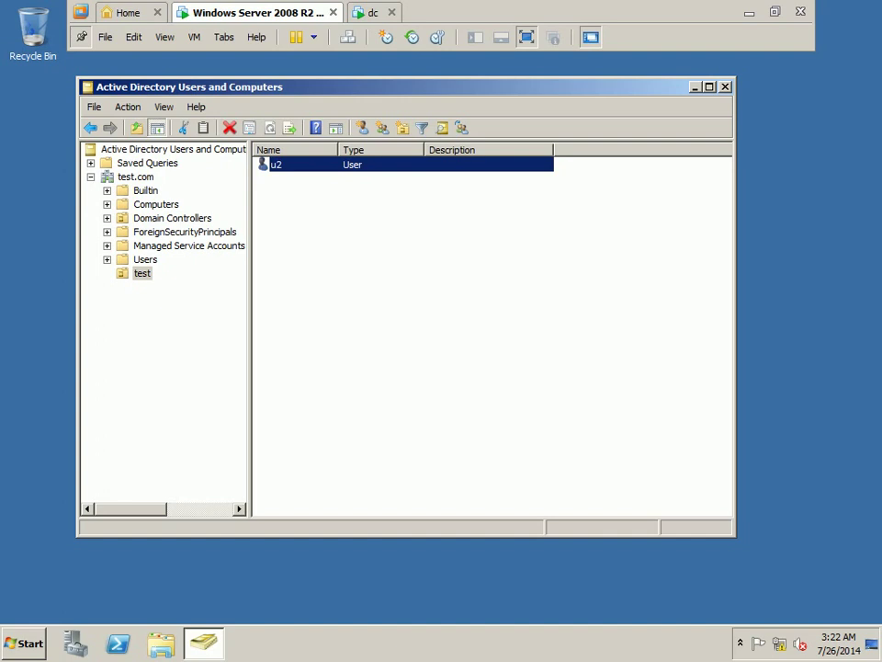
# Show the desktop and open the Active Directory Module for Windows PowerShell from the administrative tools
pyautogui.press('super+d')
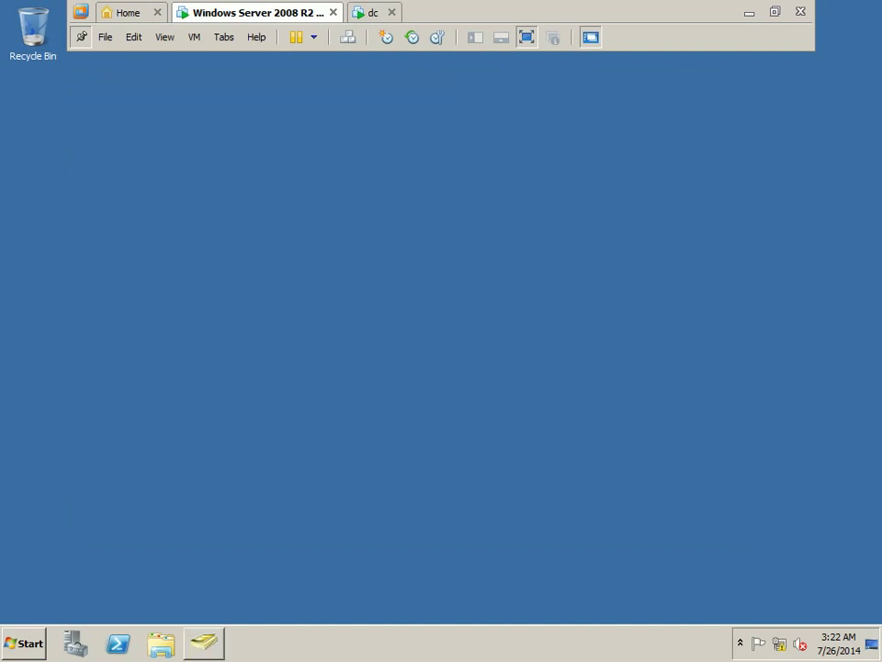
pyautogui.press('super')
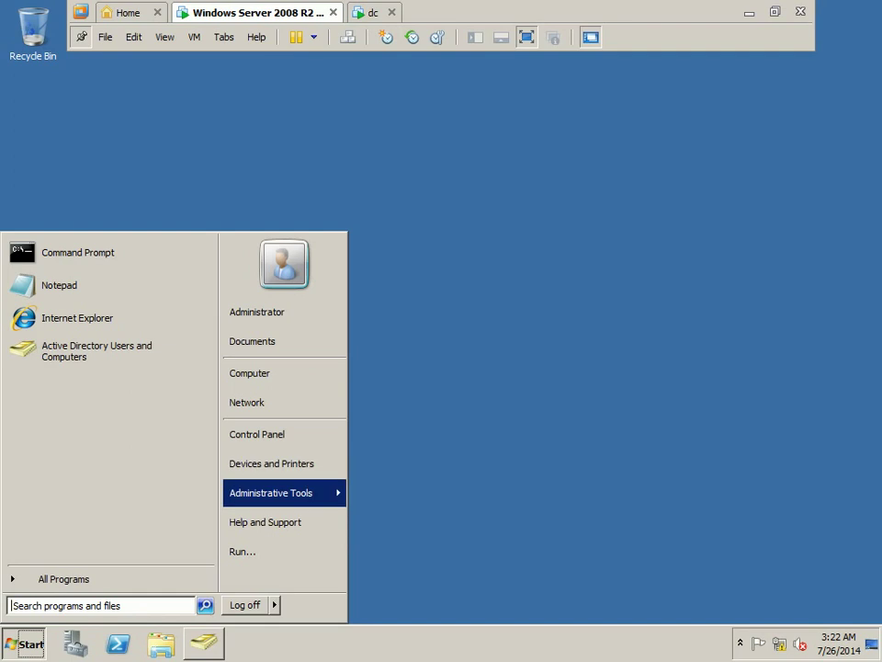
pyautogui.moveTo(271, 492)
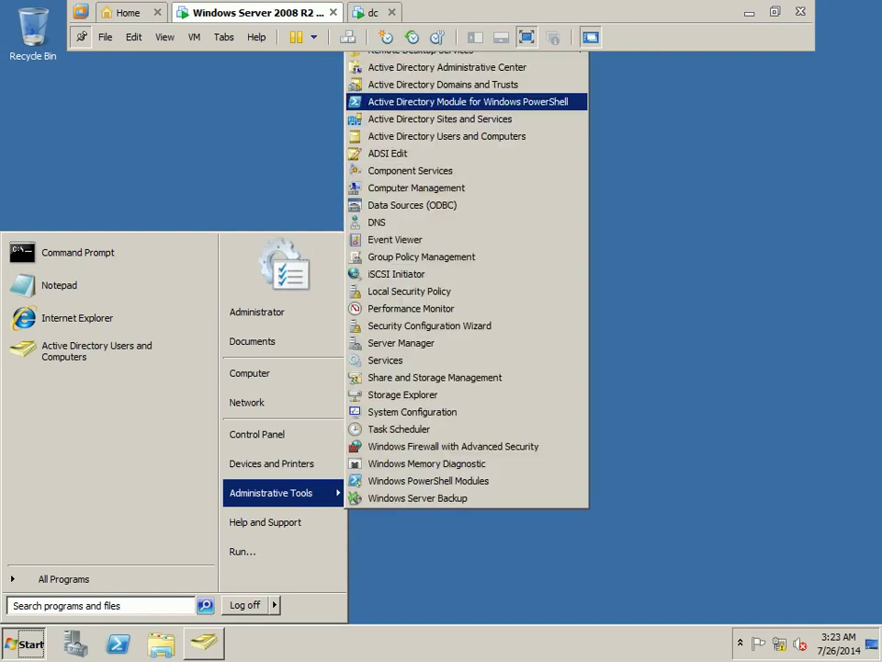
pyautogui.press('Return')
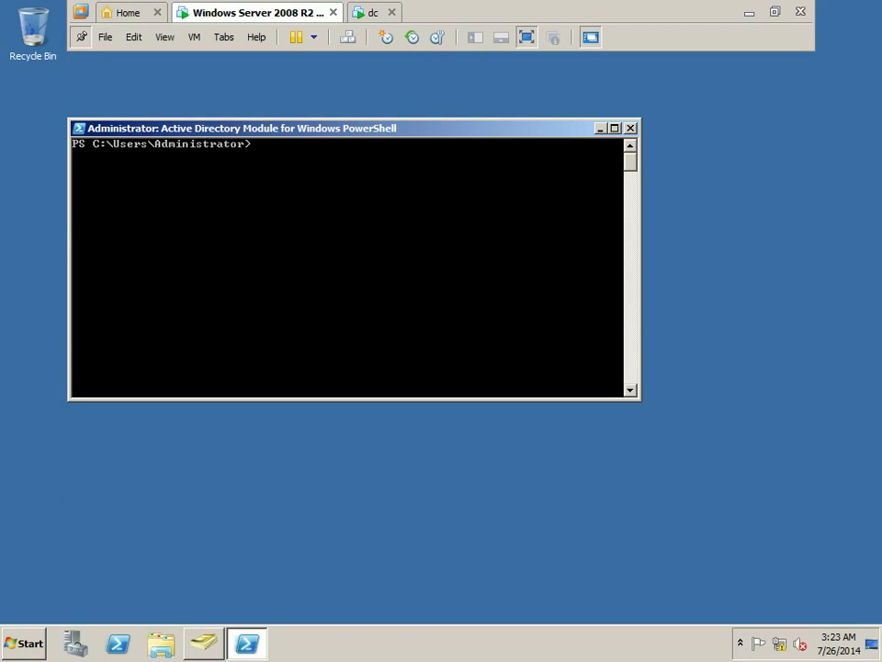
# Change the PowerShell working directory to the root of the drive with cd\
pyautogui.press('Return')
pyautogui.press('Return')
pyautogui.press('Return')
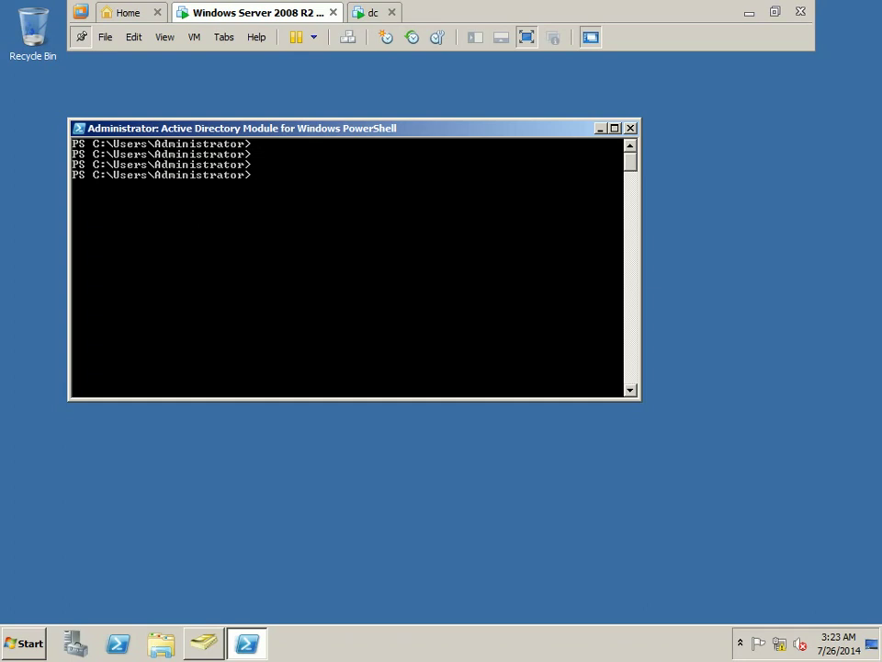
pyautogui.write('cd\\')
pyautogui.press('Return')
pyautogui.press('Return')
pyautogui.press('Return')
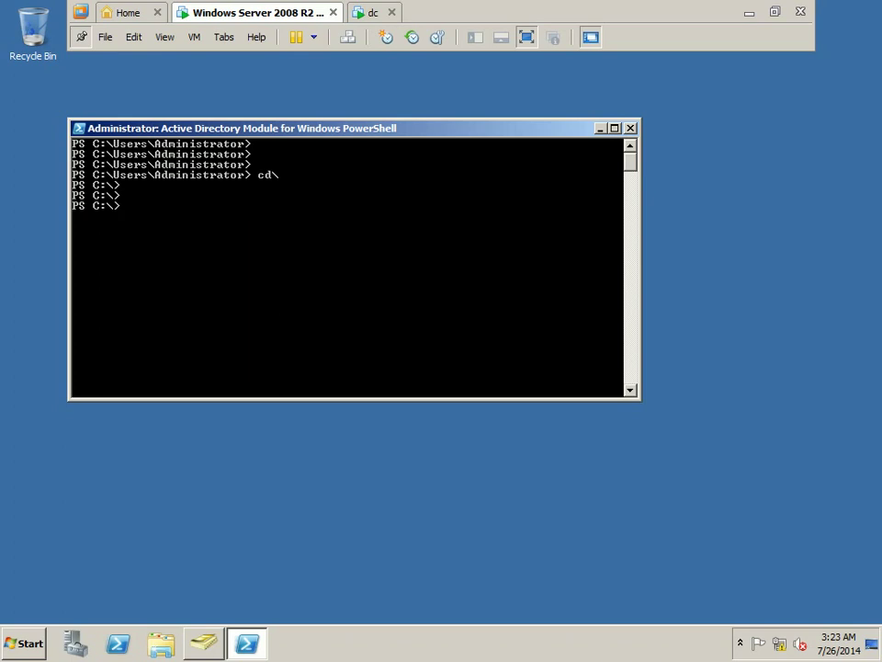
# Begin an Enable-ADOptionalFeature command with the -Identity parameter at the prompt
pyautogui.write('Ena')
pyautogui.press('Tab')
pyautogui.press('BackSpace')
pyautogui.press('BackSpace')
pyautogui.press('BackSpace')
pyautogui.press('BackSpace')
pyautogui.press('BackSpace')
pyautogui.press('BackSpace')
pyautogui.press('BackSpace')
pyautogui.write('o')
pyautogui.press('Tab')
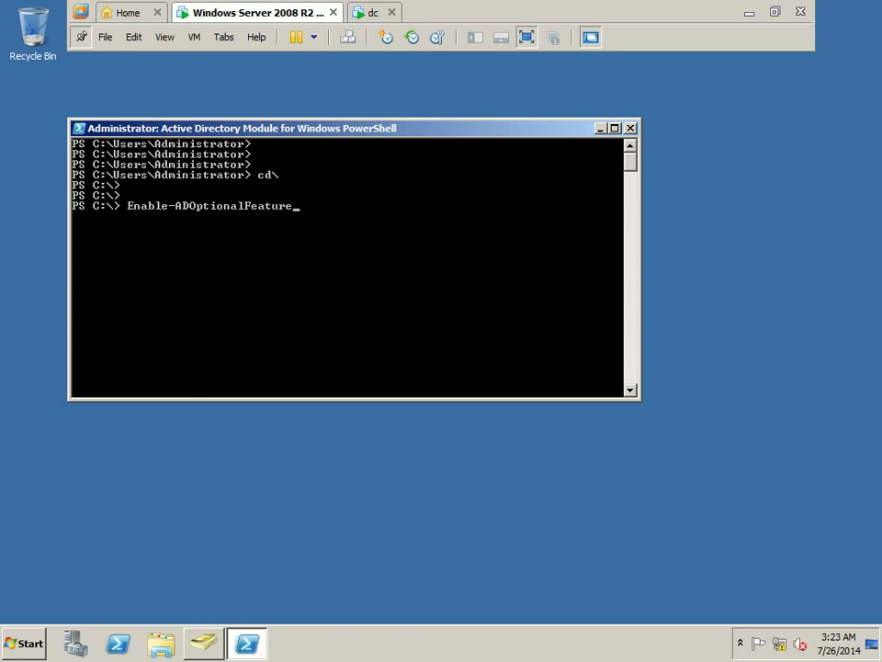
pyautogui.write('-')
pyautogui.write('Ide')
pyautogui.press('Tab')
# Start the quoted identity value with 'cn=Recycle Bin Feature
pyautogui.write("'cn=recy")
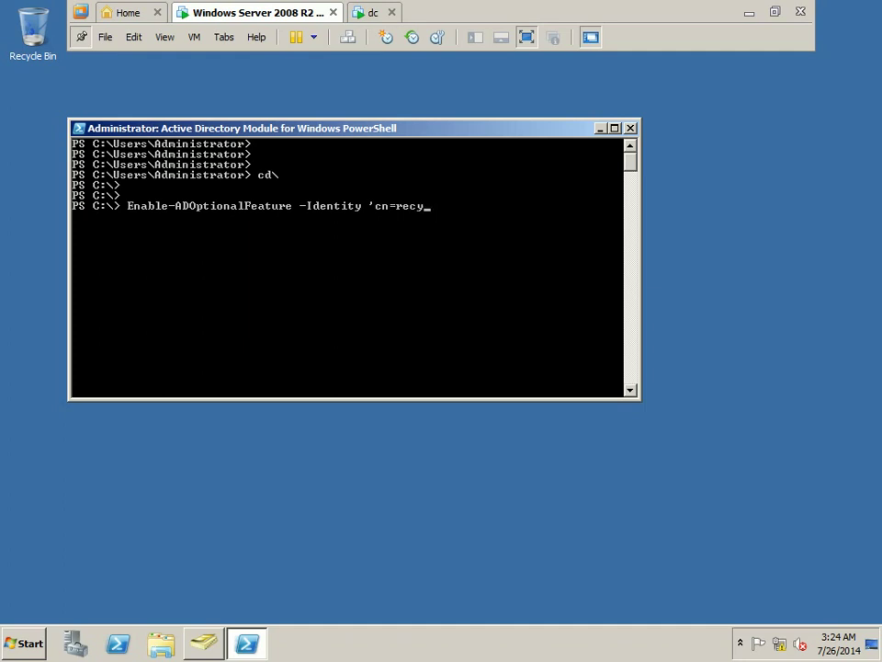
pyautogui.write('cle Bin')
pyautogui.press('Left')
pyautogui.press('Left')
pyautogui.press('Left')
pyautogui.press('Left')
pyautogui.press('Left')
pyautogui.press('Left')
pyautogui.press('Left')
pyautogui.press('Left')
pyautogui.press('Left')
pyautogui.press('Left')
pyautogui.press('BackSpace')
pyautogui.write('R')
pyautogui.press('End')
pyautogui.write('Feature')
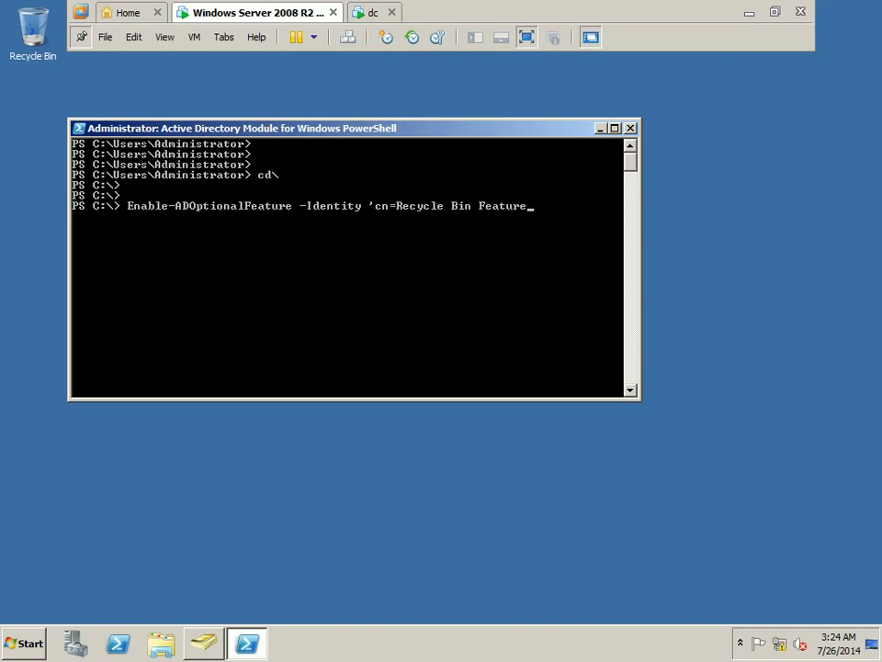
# Extend the identity path with cn=Optional Features, cn=Directory Service, cn=windows NT, cn=services, cn=configuration
pyautogui.write(',CN=')
pyautogui.press('BackSpace')
pyautogui.press('BackSpace')
pyautogui.write('cn=Optional Feat')
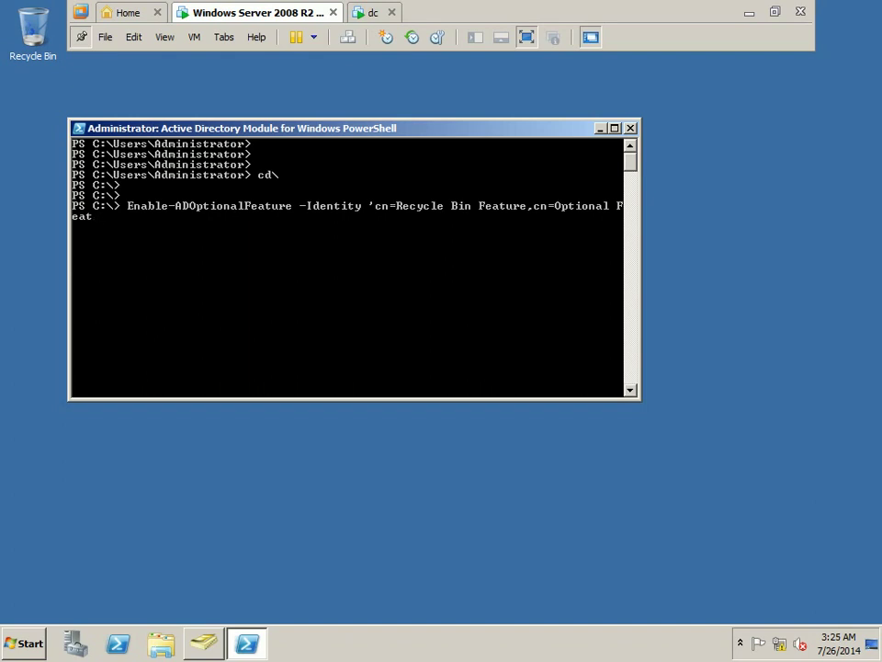
pyautogui.write('ures, cn=Directo')
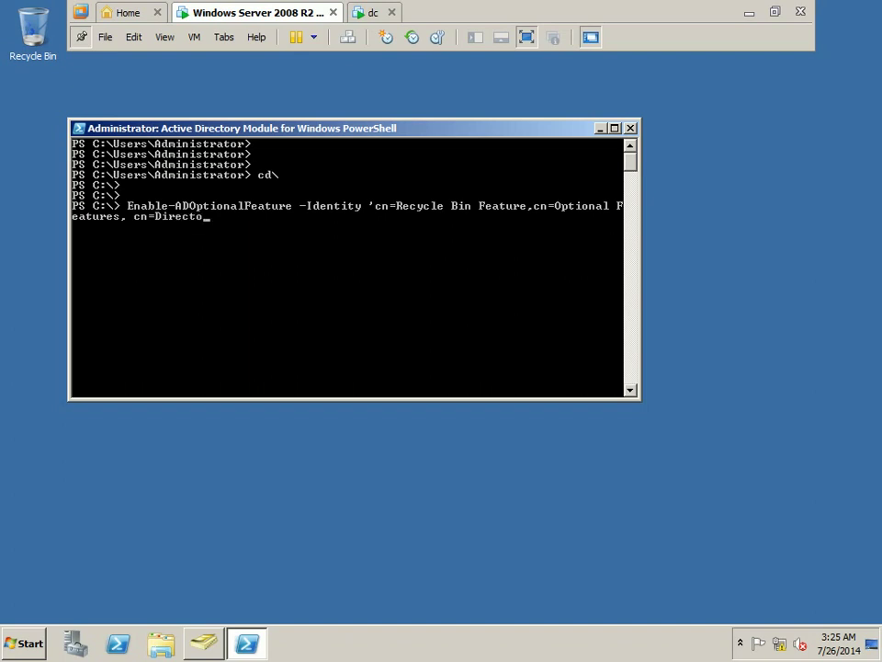
pyautogui.write('ry Service, cn=windows')
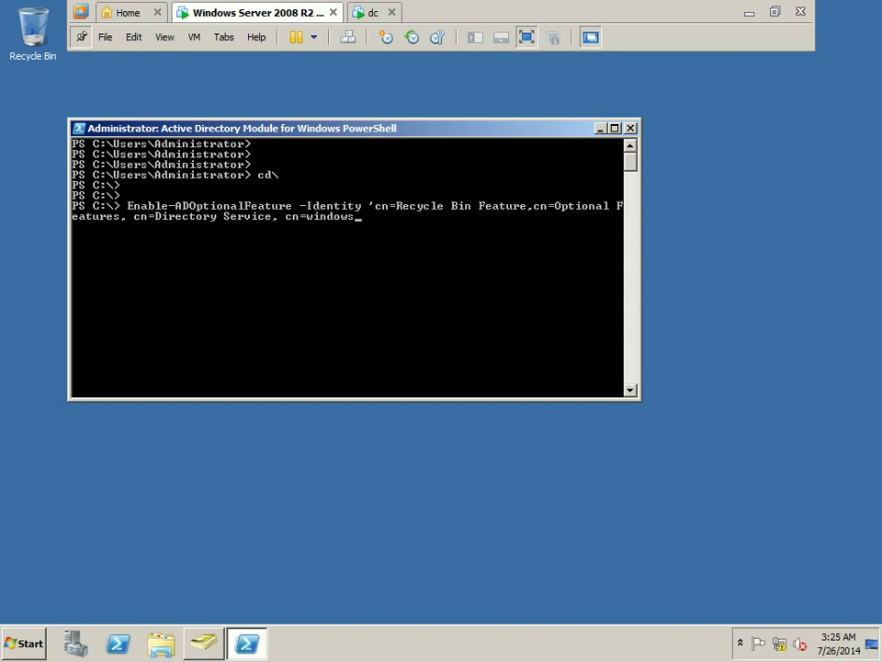
pyautogui.write(' NT, cn=services')
pyautogui.write('cn')
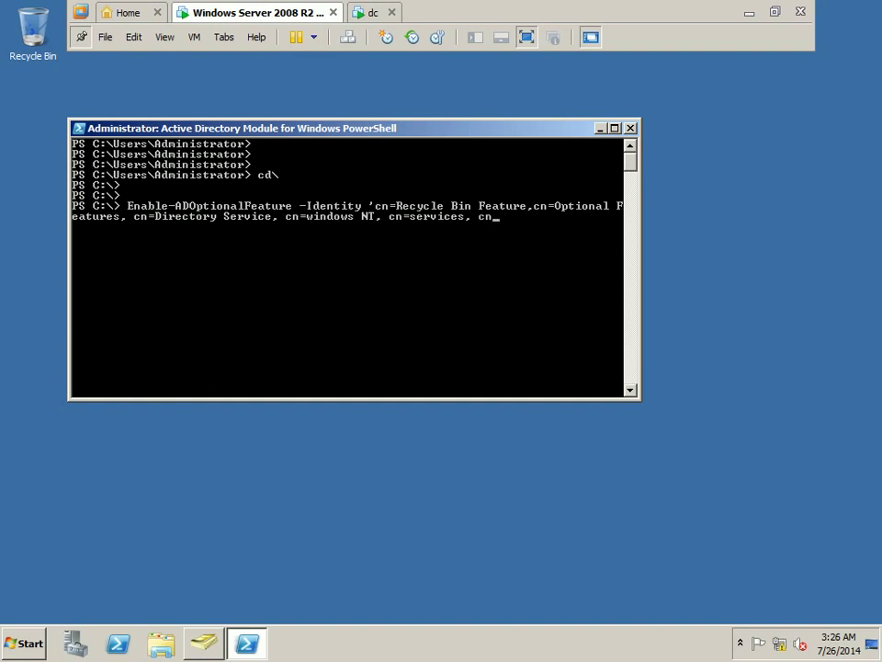
pyautogui.write('=configuration')
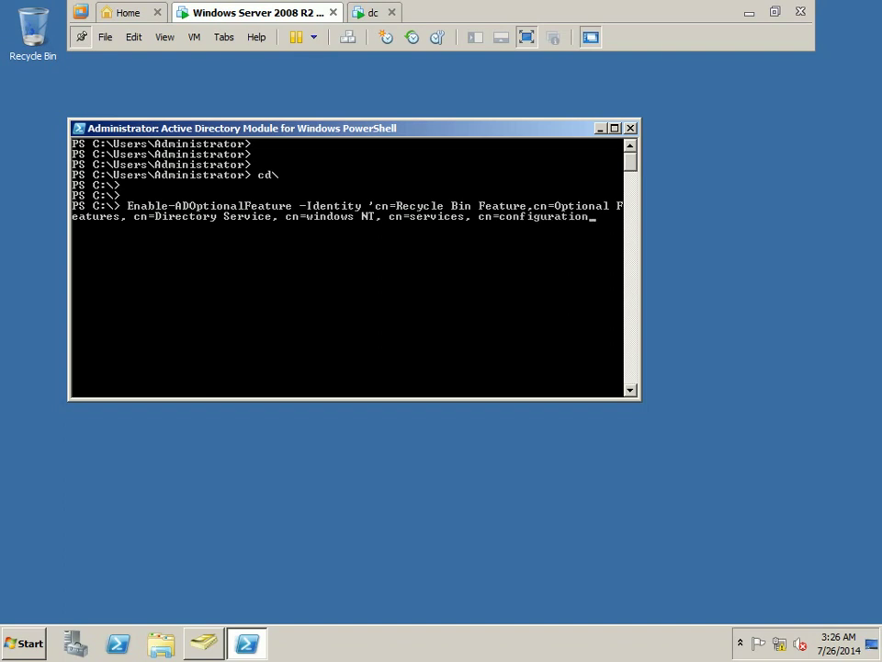
# Append the domain part dc=test,cn=com to the identity path
pyautogui.write(', DC')
pyautogui.press('BackSpace')
pyautogui.press('BackSpace')
pyautogui.write('dc=test,')
pyautogui.write('cn=com')
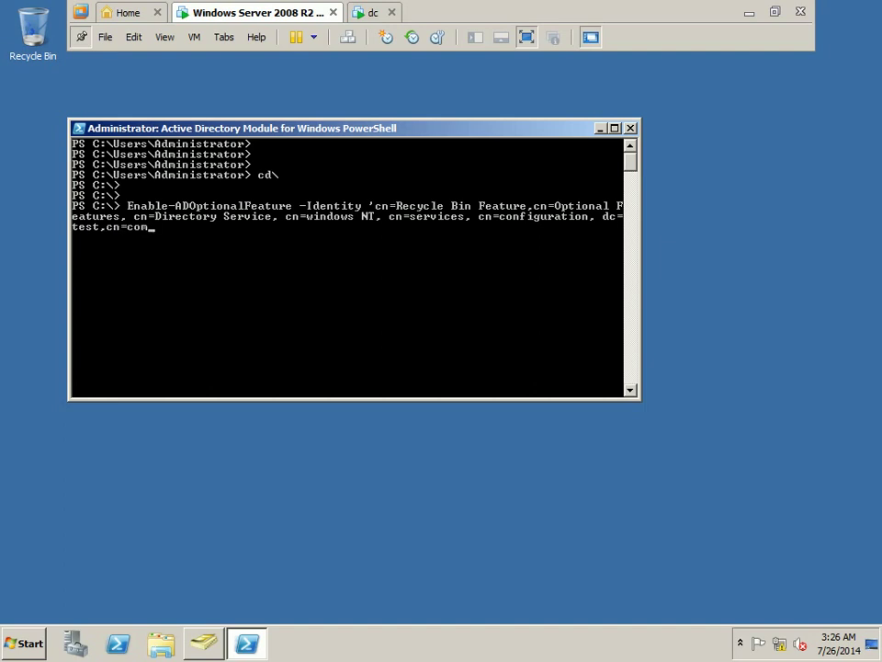
# Open a separate Command Prompt, check the logged-on account with whoami, and return to the PowerShell window
pyautogui.press('super+r')
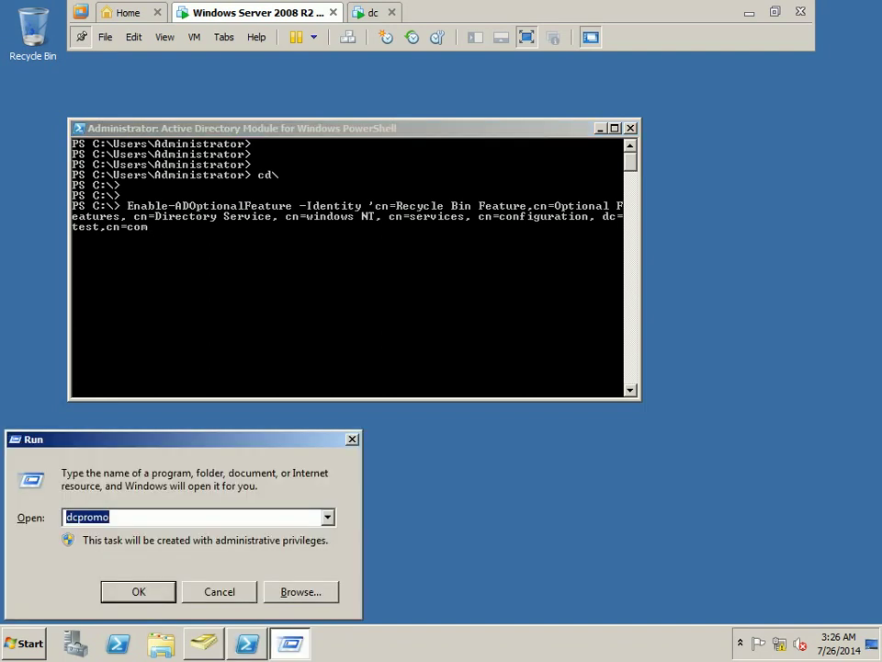
pyautogui.write('cmd')
pyautogui.press('Return')
pyautogui.write('whoami')
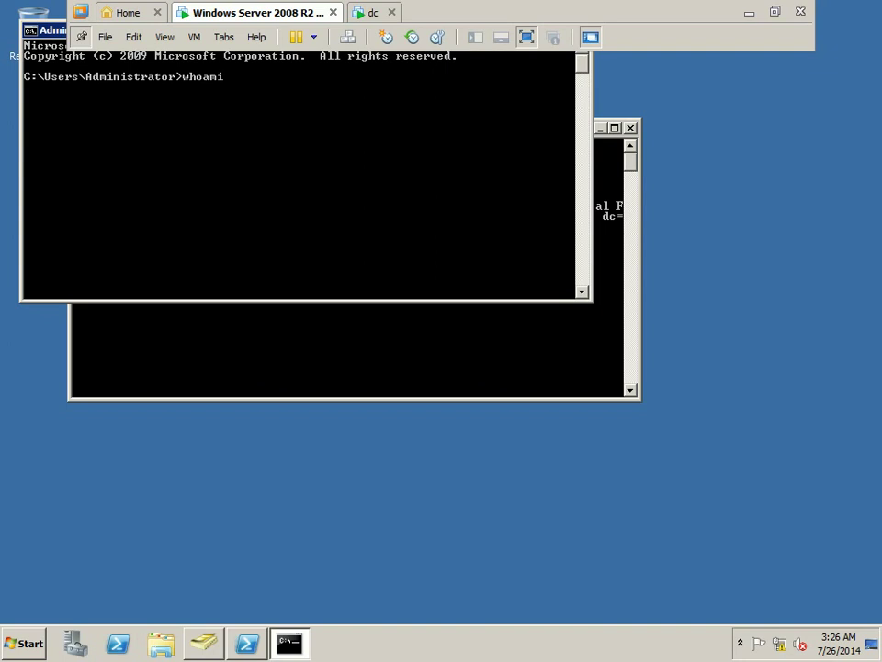
pyautogui.press('Return')
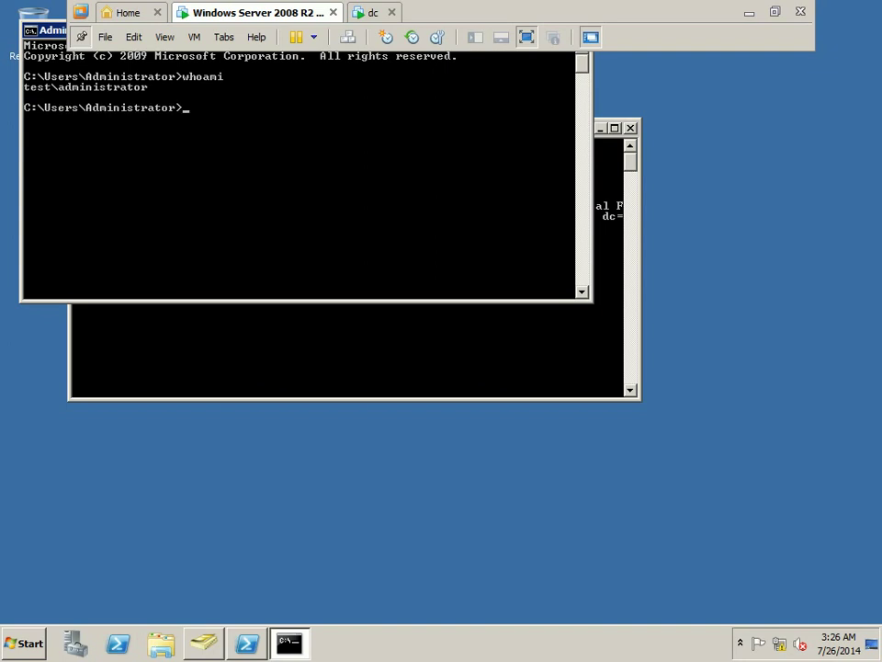
pyautogui.moveTo(46, 29); pyautogui.dragTo(67, 80)
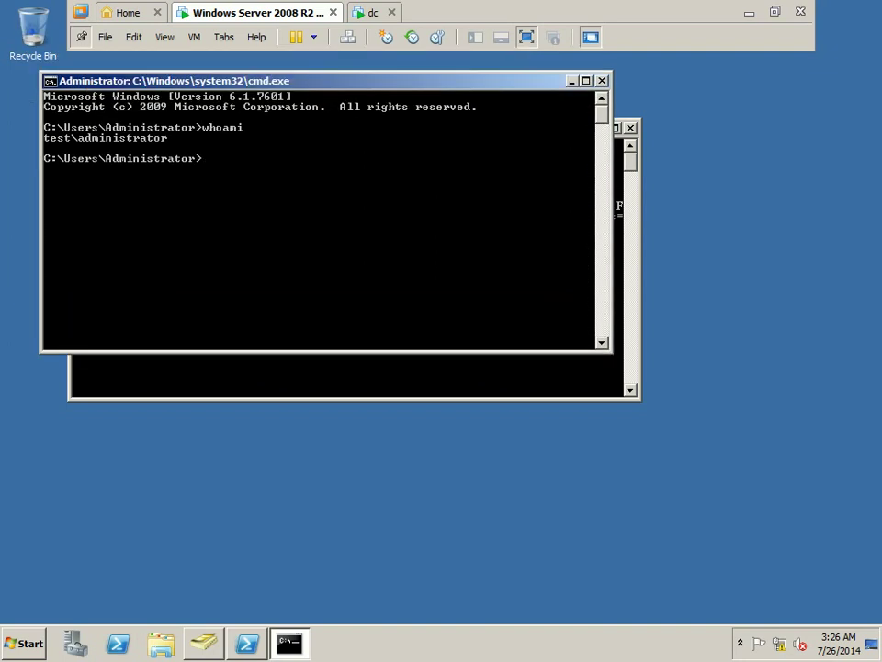
pyautogui.press('super+Down')
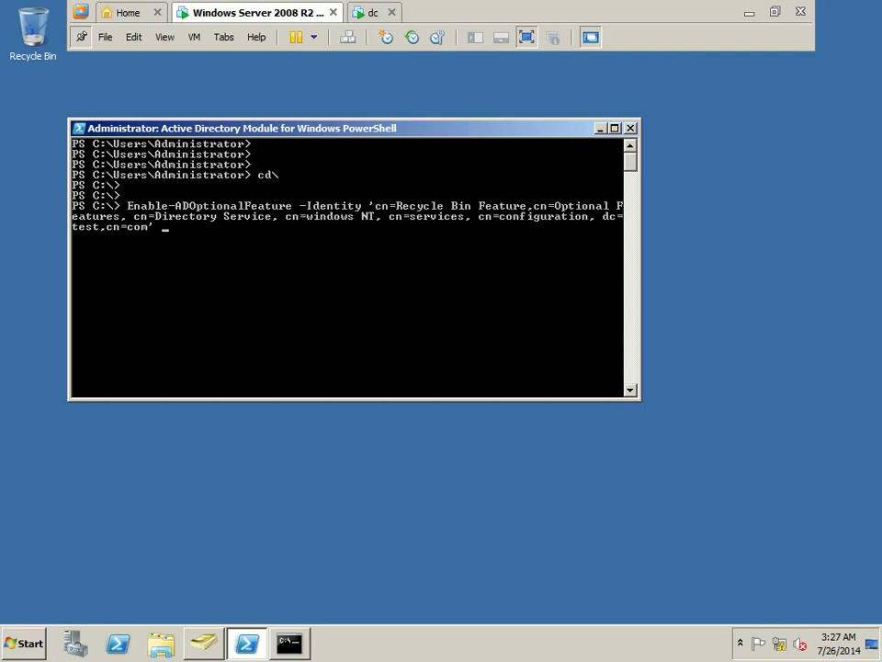
# Append the -Scope parameter to the command with the value text ForestOrConfiguration
pyautogui.write('-sco')
pyautogui.press('BackSpace')
pyautogui.press('BackSpace')
pyautogui.press('BackSpace')
pyautogui.write('Scope Fore')
pyautogui.write('st')
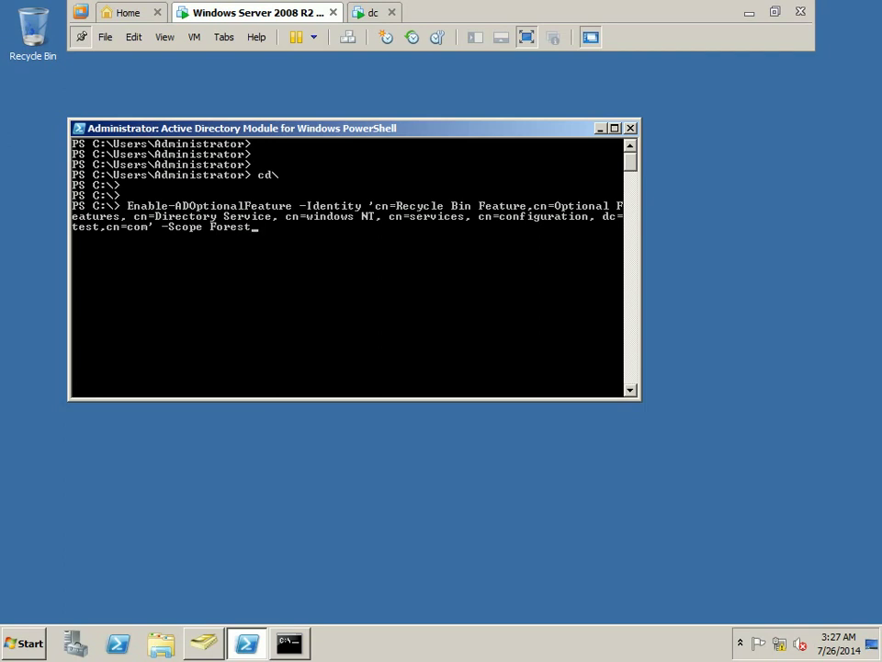
pyautogui.write('OnCon')
pyautogui.press('Left')
pyautogui.press('Left')
pyautogui.press('Left')
pyautogui.press('BackSpace')
pyautogui.write('r')
pyautogui.press('End')
pyautogui.write('figuration')
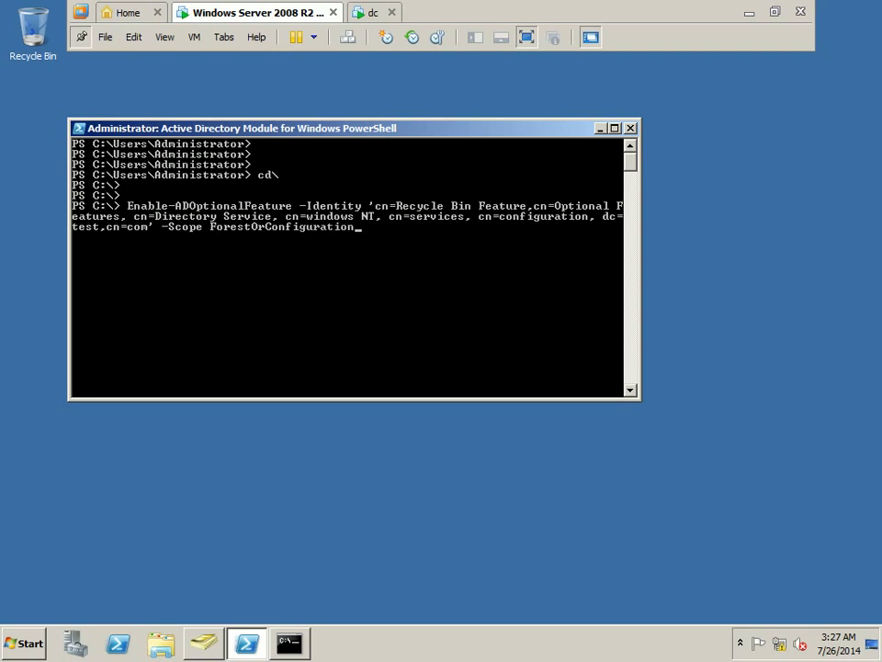
# Complete the scope value as ForestOrConfigurationSet, add -Target 'test.com', and run the Enable-ADOptionalFeature command
pyautogui.write("Set -Target 'test.co")
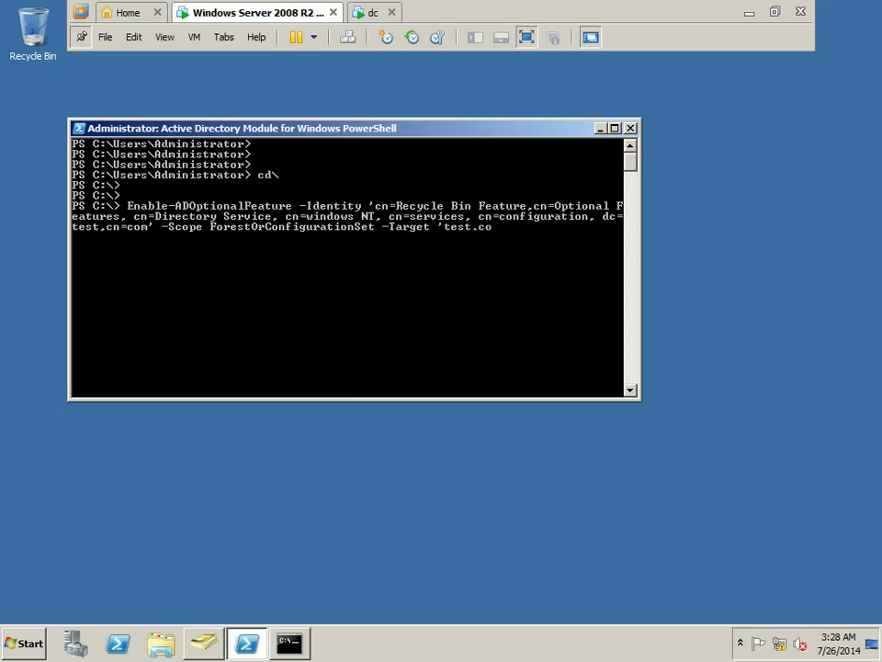
pyautogui.write("m'")
pyautogui.press('Return')
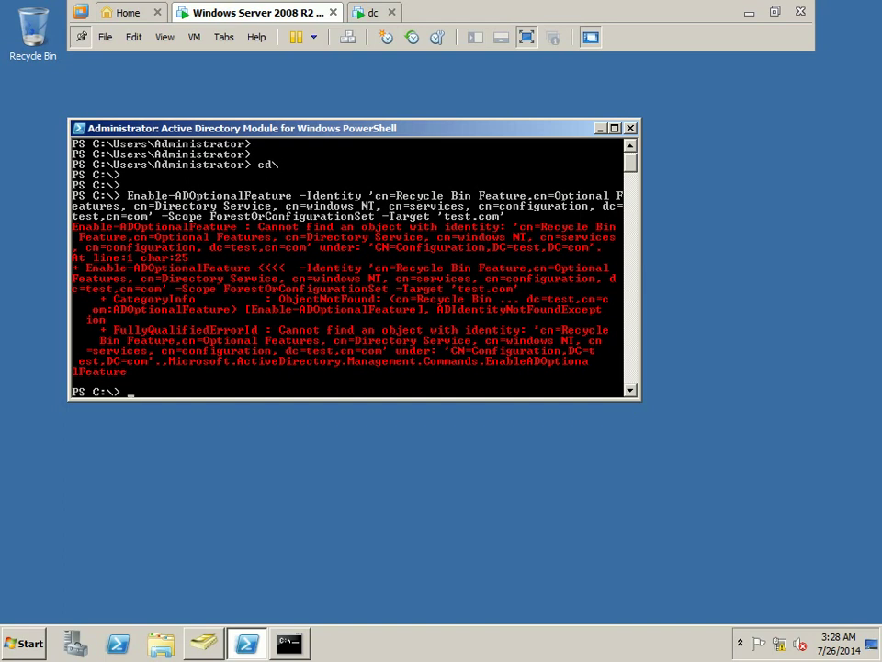
# Clear the stray characters at the prompt and recall the previous Enable-ADOptionalFeature command for editing
pyautogui.write('"')
pyautogui.press('BackSpace')
pyautogui.write('n')
pyautogui.press('BackSpace')
pyautogui.press('Up')
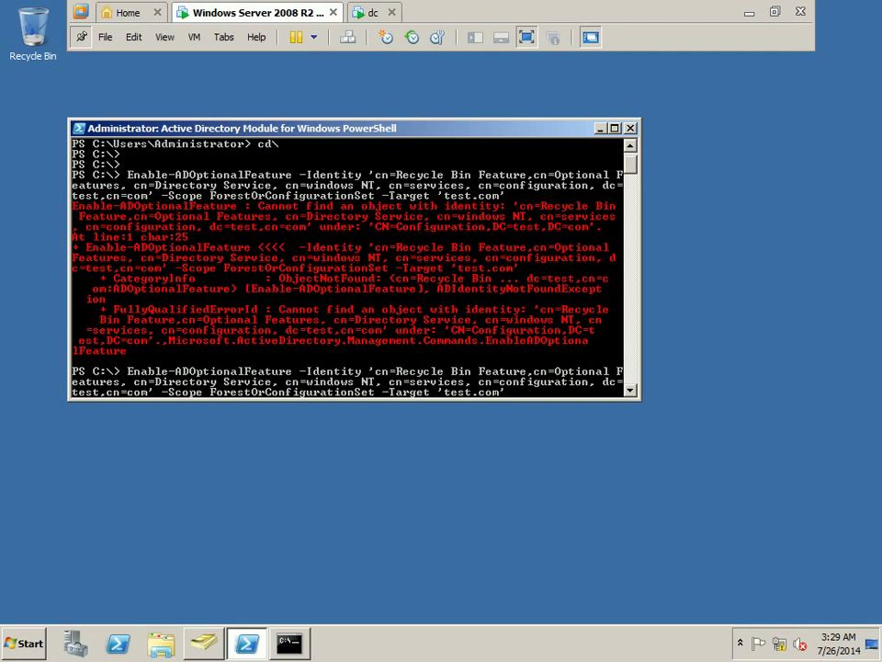
pyautogui.press('Up')
pyautogui.press('Down')
# Delete and re-enter the opening single quote before cn=Recycle Bin Feature in the recalled command
pyautogui.press('Left')
pyautogui.press('Left')
pyautogui.press('Left')
pyautogui.press('Left')
pyautogui.press('Left')
pyautogui.press('Left')
pyautogui.press('Left')
pyautogui.press('Left')
pyautogui.press('Left')
pyautogui.press('Left')
pyautogui.press('Left')
pyautogui.press('Left')
pyautogui.press('Left')
pyautogui.press('Left')
pyautogui.press('Left')
pyautogui.press('Left')
pyautogui.press('Left')
pyautogui.press('Left')
pyautogui.press('Left')
pyautogui.press('Left')
pyautogui.press('Left')
pyautogui.press('Left')
pyautogui.press('Left')
pyautogui.press('Left')
pyautogui.press('Left')
pyautogui.press('Left')
pyautogui.press('Left')
pyautogui.press('Left')
pyautogui.press('Left')
pyautogui.press('Left')
pyautogui.press('Left')
pyautogui.press('Left')
pyautogui.press('Left')
pyautogui.press('Left')
pyautogui.press('Left')
pyautogui.press('Left')
pyautogui.press('Left')
pyautogui.press('Left')
pyautogui.press('Left')
pyautogui.press('Left')
pyautogui.press('Left')
pyautogui.press('BackSpace')
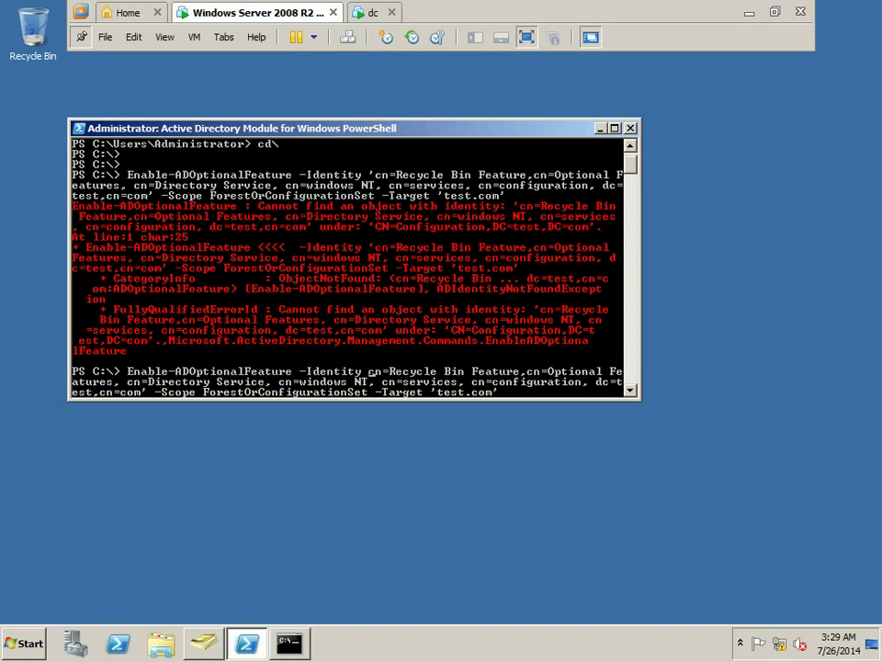
pyautogui.write("'")
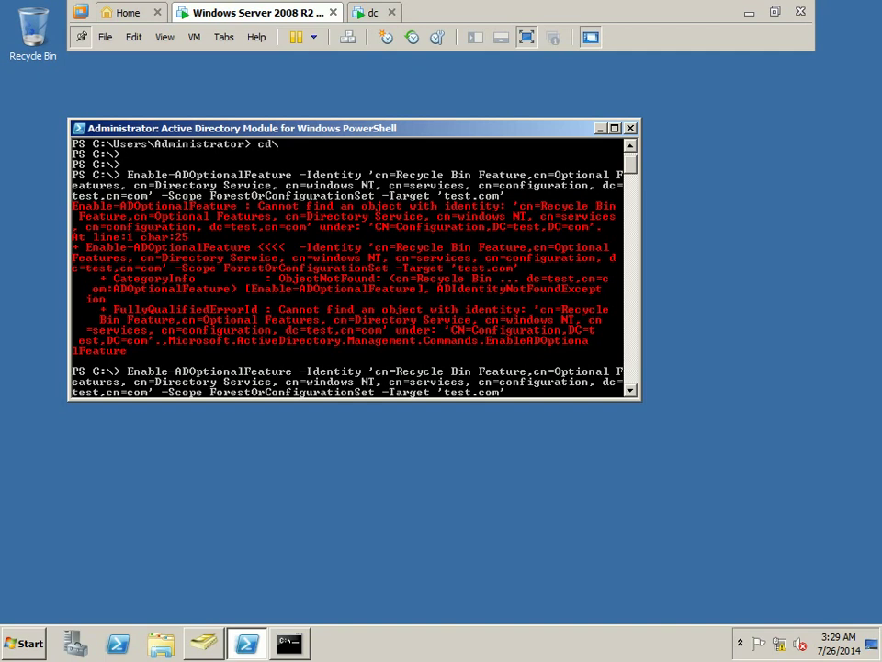
# Examine u2's telephone, organization and Remote Desktop Services profile properties in Active Directory Users and Computers, then return to PowerShell
pyautogui.click(203, 642)
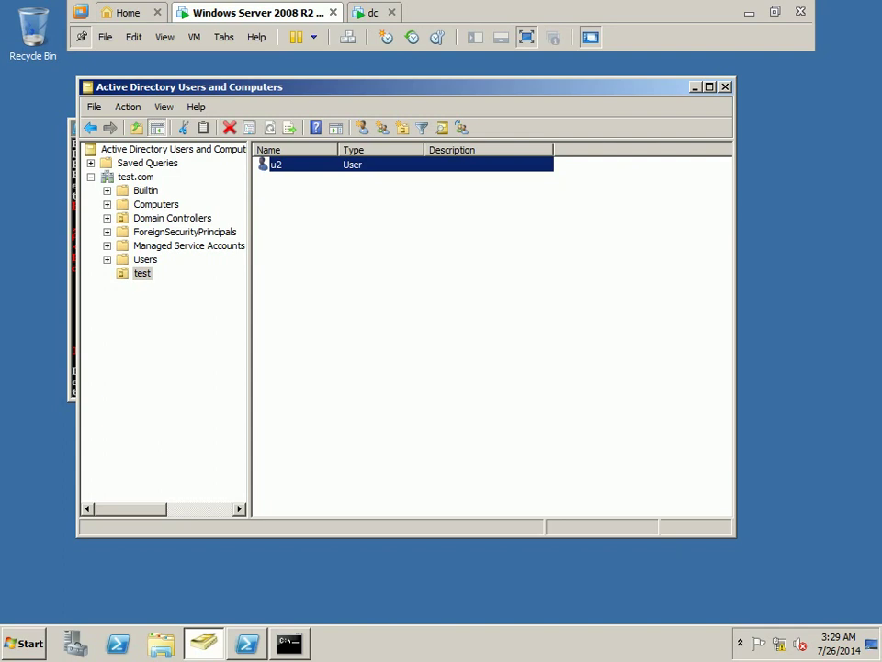
pyautogui.rightClick(326, 164)
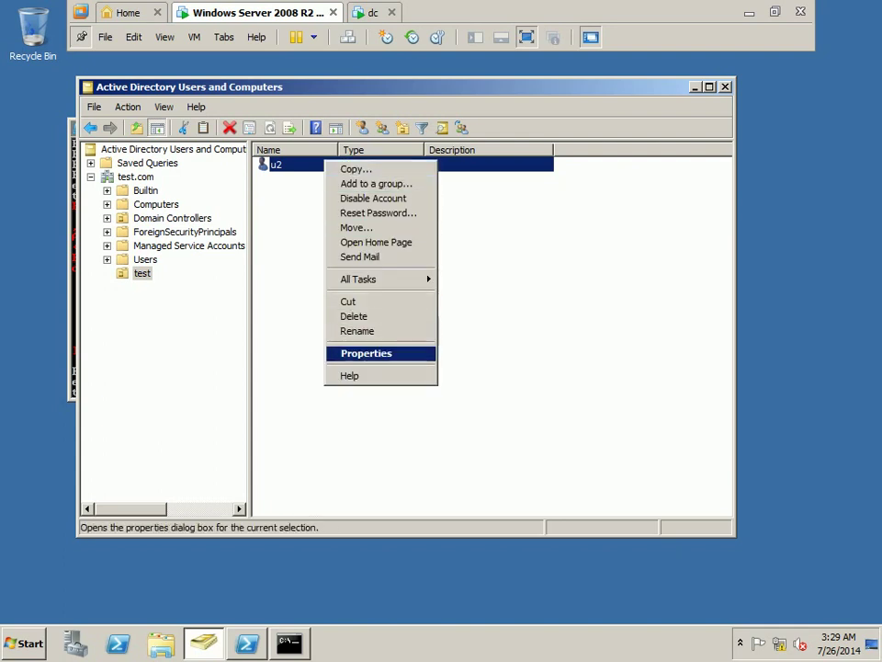
pyautogui.click(361, 353)
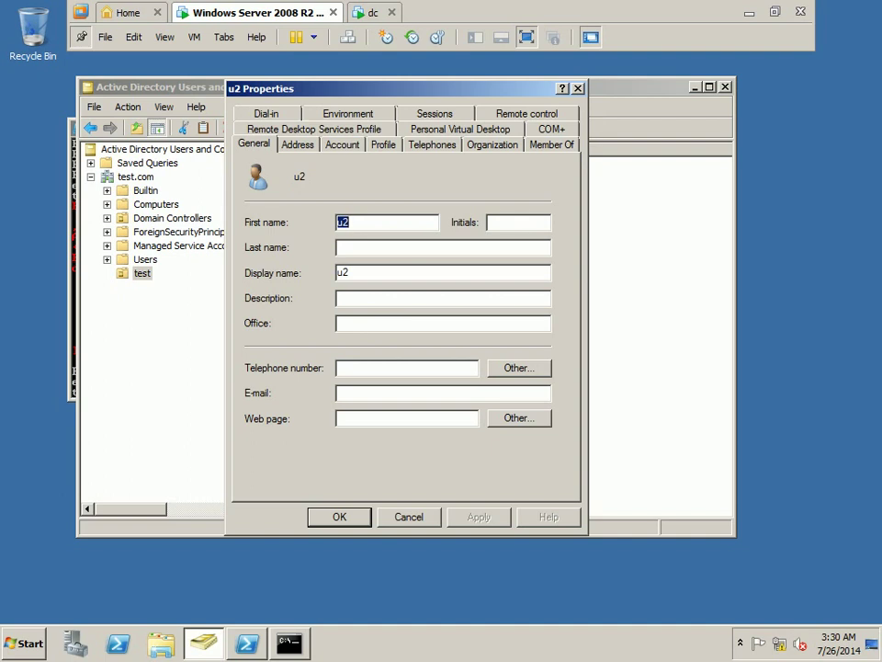
pyautogui.click(432, 144)
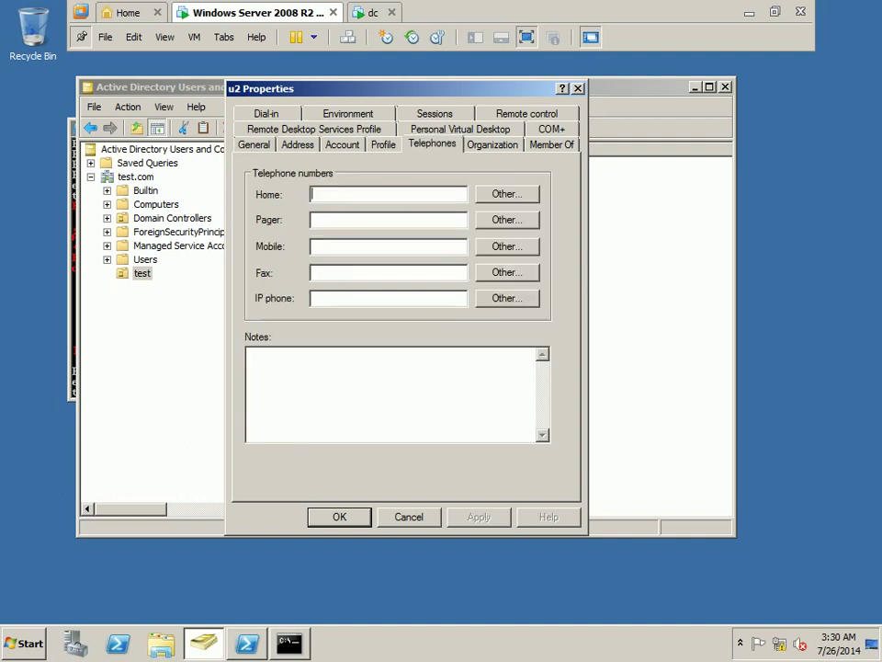
pyautogui.click(491, 144)
pyautogui.click(313, 129)
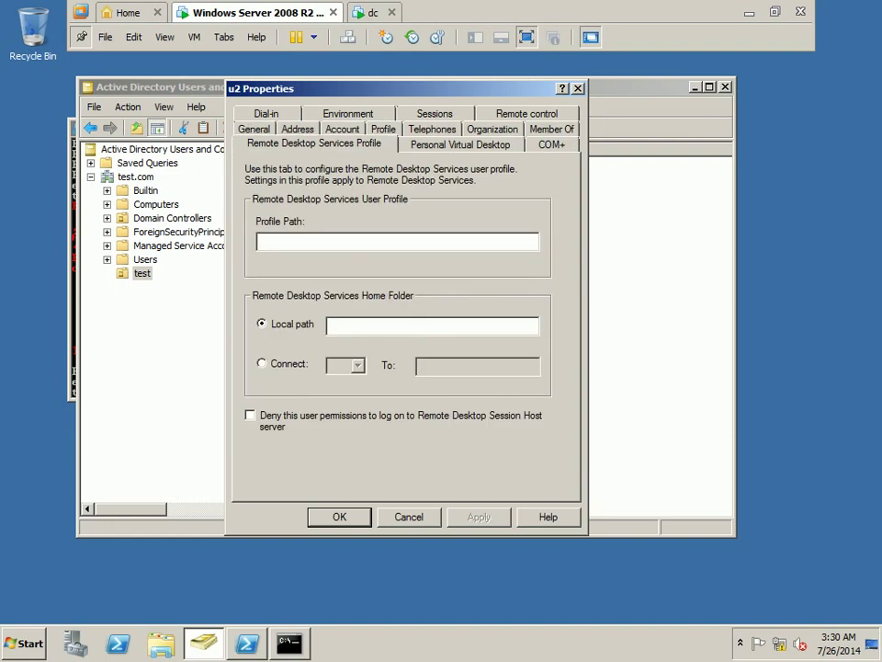
pyautogui.press('Return')
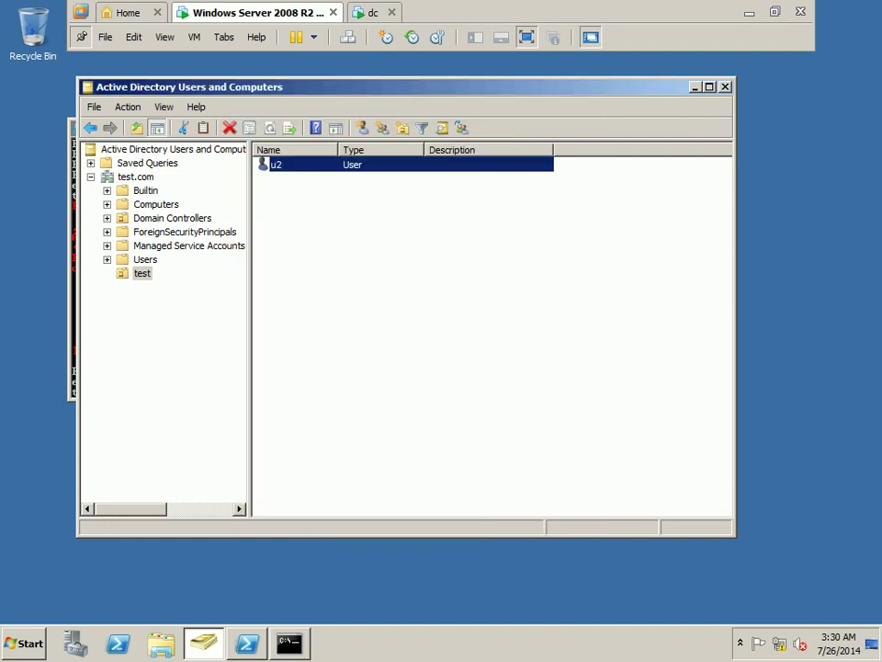
pyautogui.hotkey('alt', 'Tab')
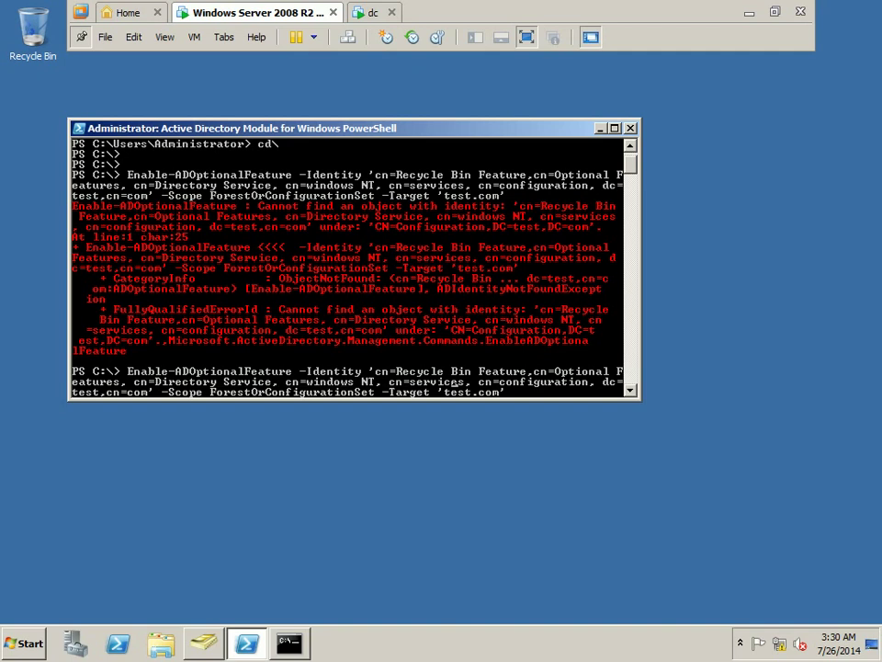
# Change the last component of the identity path to dc=com and run the Enable-ADOptionalFeature command
pyautogui.press('Left')
pyautogui.press('Left')
pyautogui.press('Left')
pyautogui.press('Left')
pyautogui.press('BackSpace')
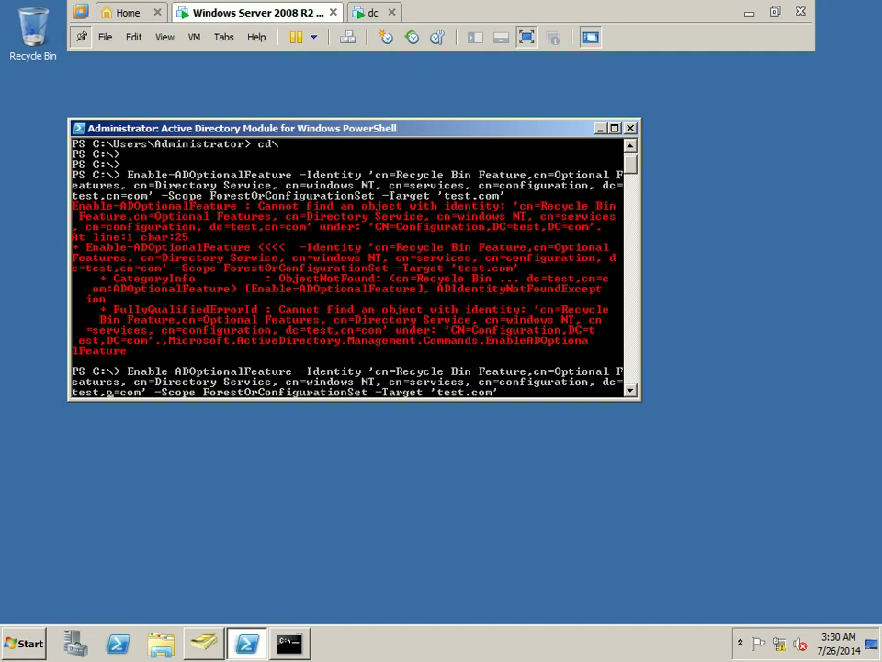
pyautogui.press('Delete')
pyautogui.write('d')
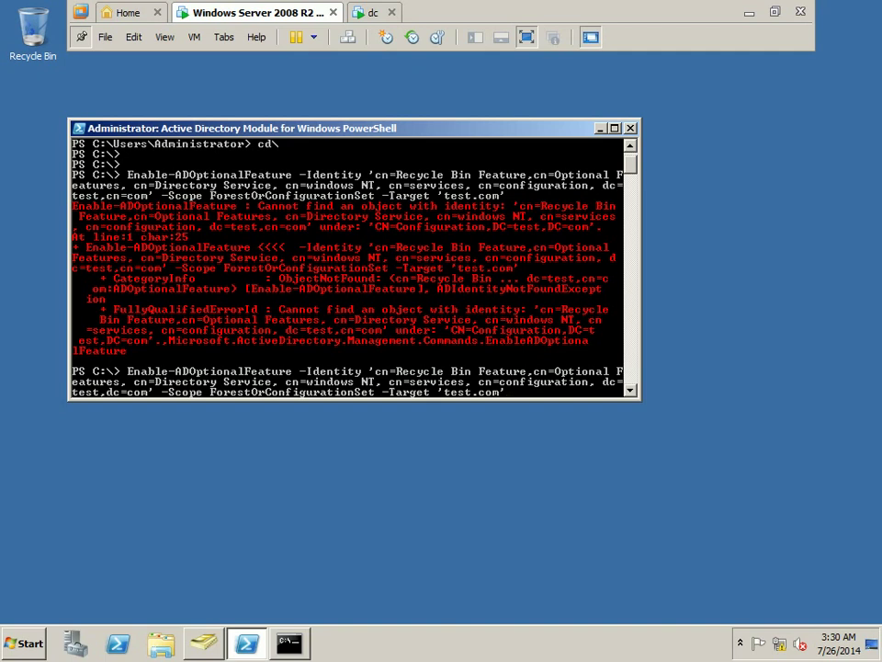
pyautogui.press('Return')
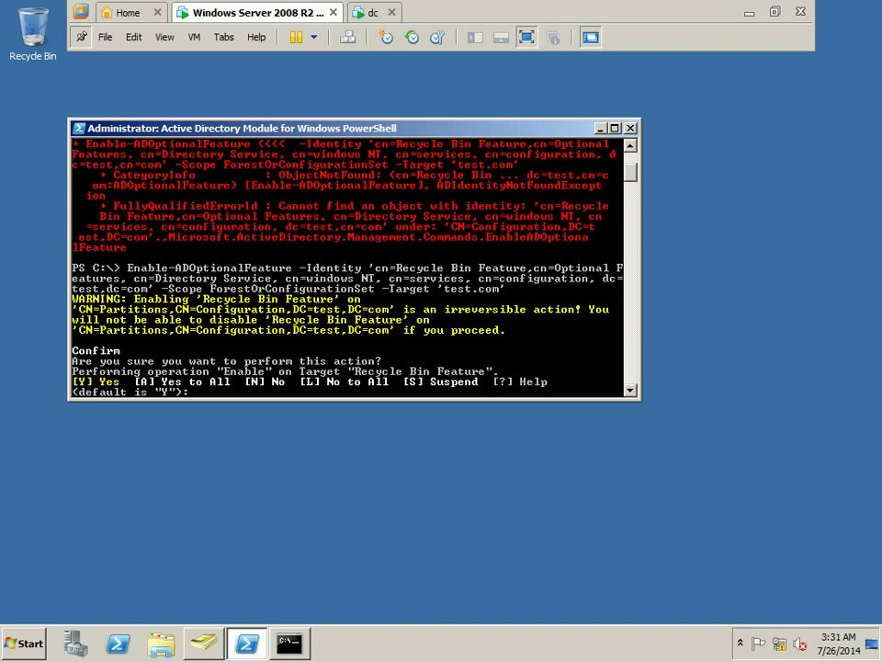
# Answer y to enable the Recycle Bin Feature, check Active Directory Users and Computers, and return to PowerShell
pyautogui.write('y')
pyautogui.press('Return')
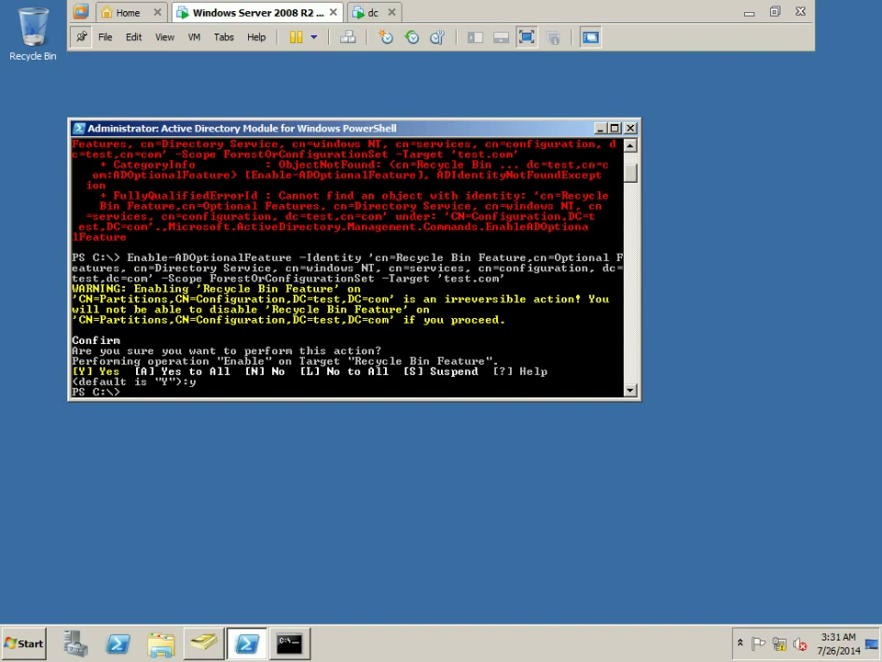
pyautogui.hotkey('alt', 'Tab')
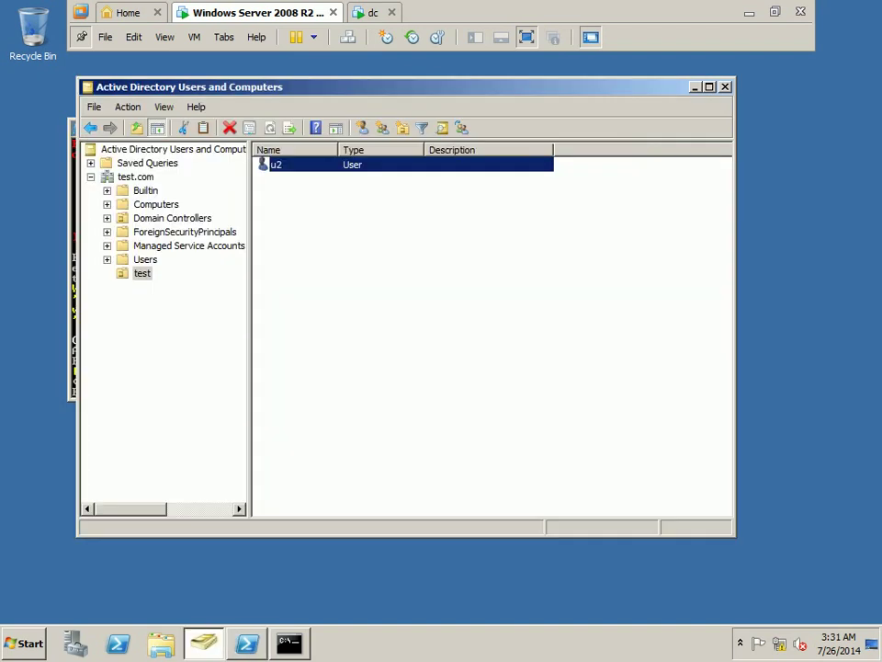
pyautogui.hotkey('alt', 'Tab')
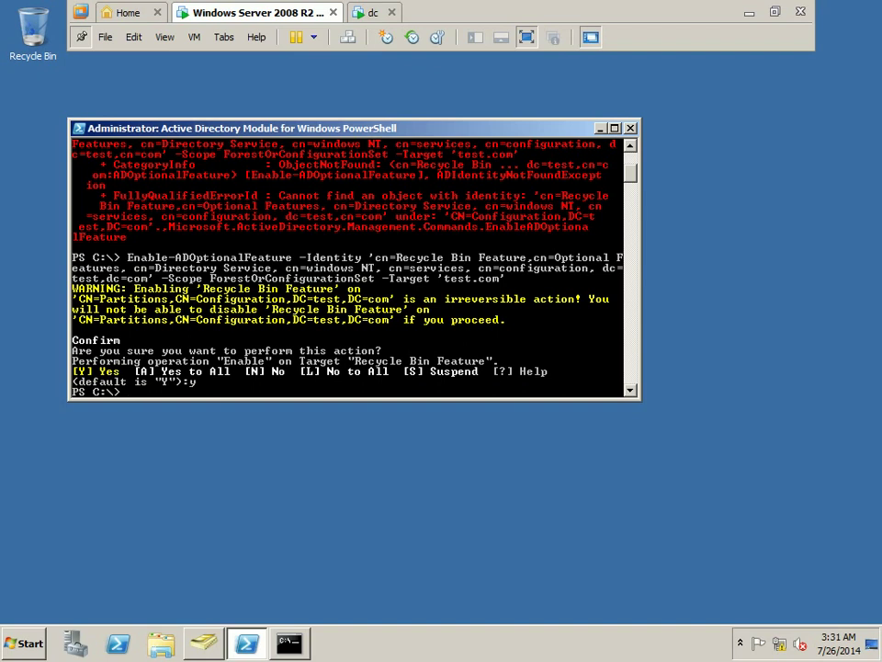
# Start a Get-ADObject command with the -SearchBase parameter
pyautogui.write('get-ad')
pyautogui.press('Tab')
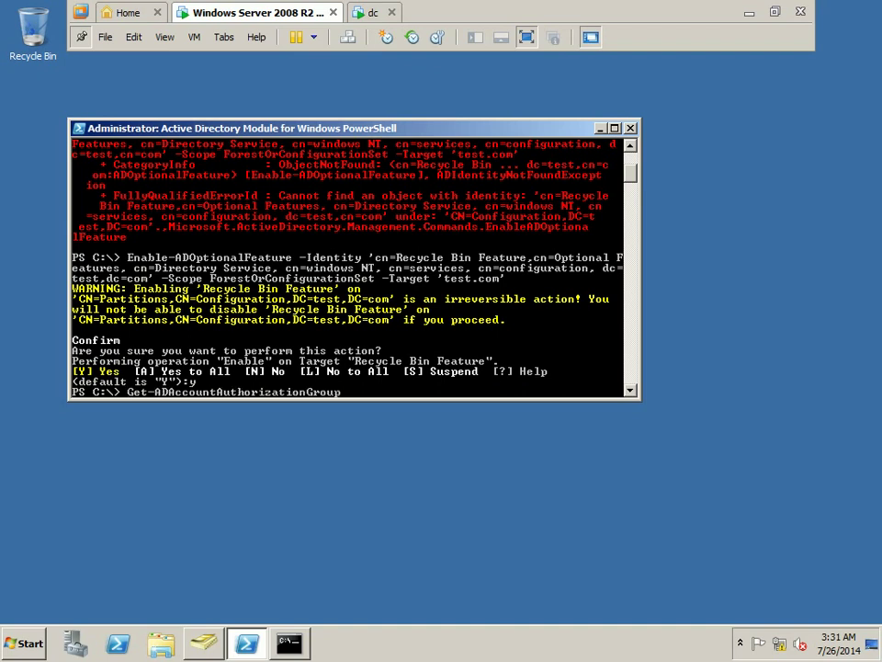
pyautogui.press('BackSpace')
pyautogui.press('BackSpace')
pyautogui.press('BackSpace')
pyautogui.press('BackSpace')
pyautogui.press('BackSpace')
pyautogui.press('BackSpace')
pyautogui.press('BackSpace')
pyautogui.press('BackSpace')
pyautogui.press('BackSpace')
pyautogui.press('BackSpace')
pyautogui.press('BackSpace')
pyautogui.press('BackSpace')
pyautogui.press('BackSpace')
pyautogui.press('BackSpace')
pyautogui.press('BackSpace')
pyautogui.press('BackSpace')
pyautogui.press('BackSpace')
pyautogui.press('BackSpace')
pyautogui.press('BackSpace')
pyautogui.press('BackSpace')
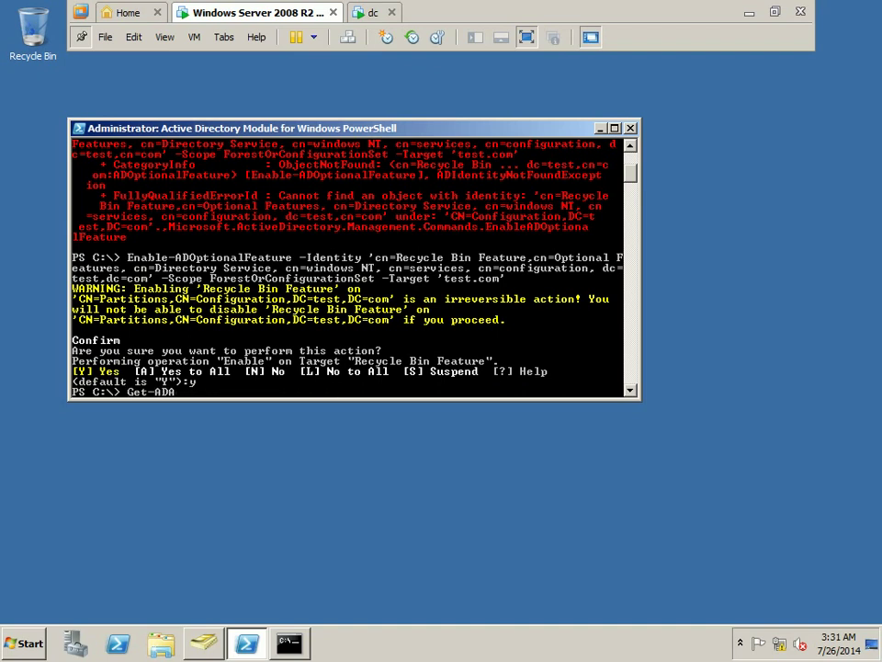
pyautogui.write('Object -Sea')
pyautogui.press('Tab')
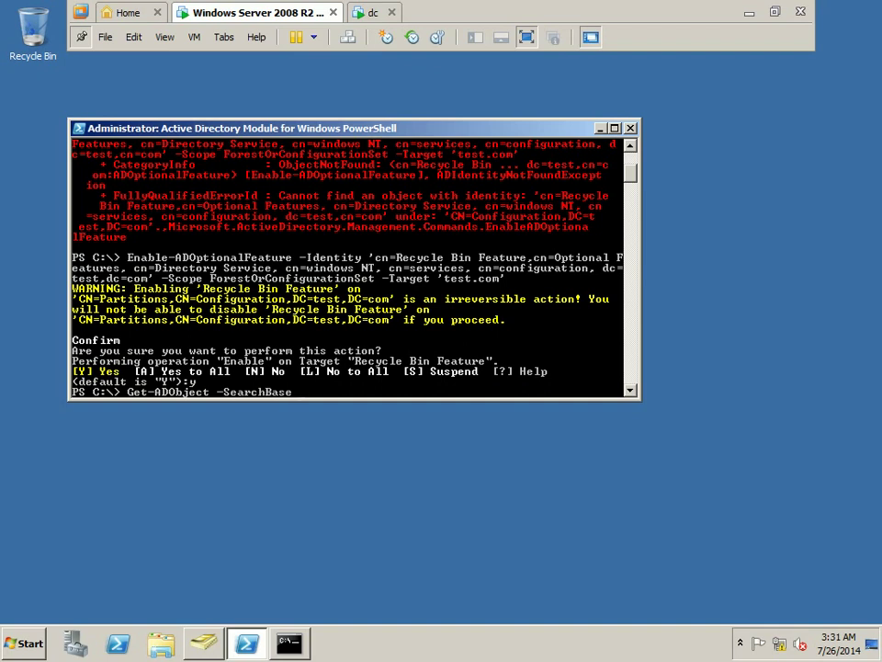
# Enter the quoted search base "cn=deleted objects, dc=test, dc=com without its closing quote
pyautogui.write('"cn=deleted objects')
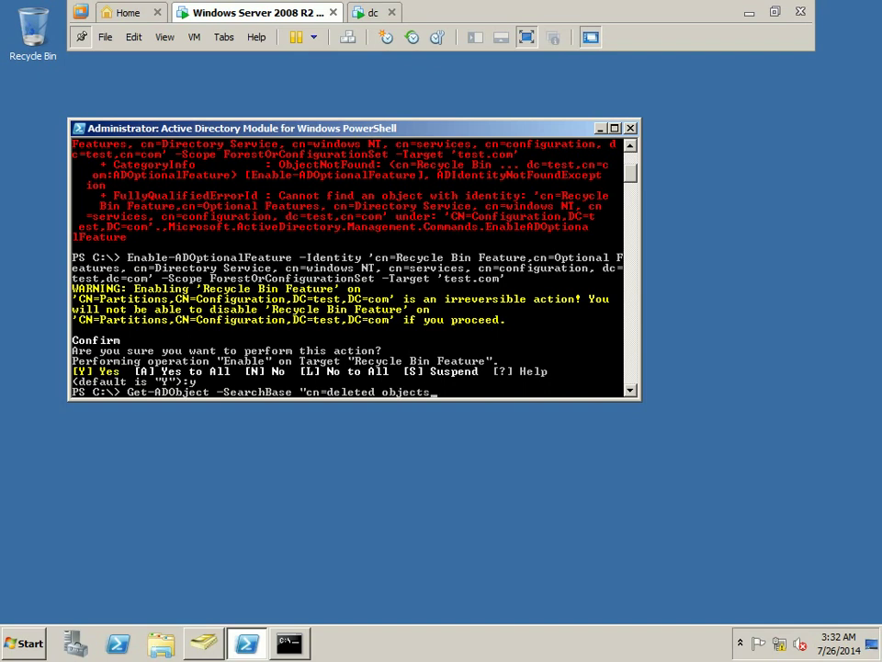
pyautogui.write('"')
pyautogui.press('BackSpace')
pyautogui.write(', dc=test, dc=com')
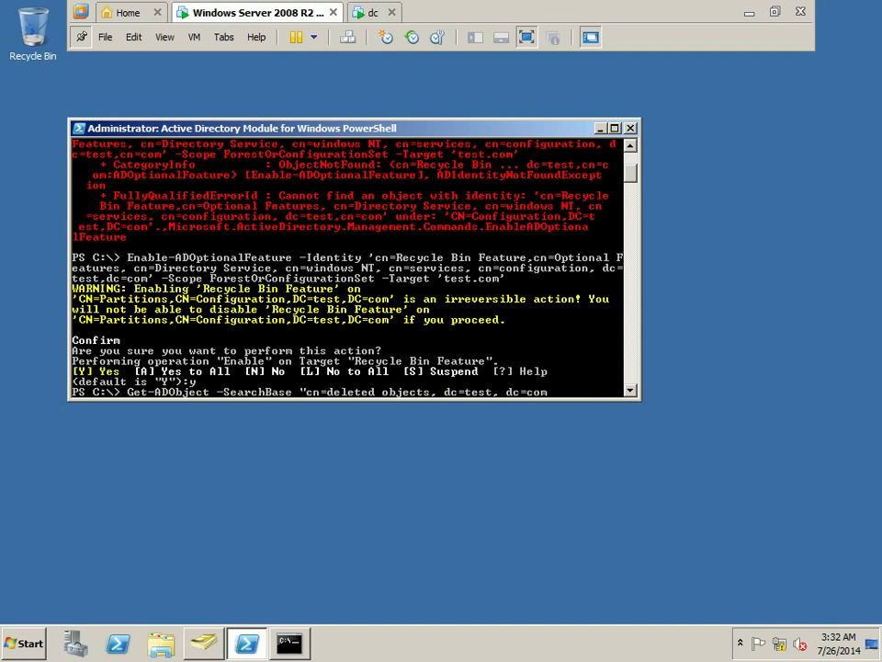
# Close the search base quote and add the -ldapFilter parameter to the command
pyautogui.write('" -lap')
pyautogui.press('BackSpace')
pyautogui.press('BackSpace')
pyautogui.write('d')
pyautogui.press('BackSpace')
pyautogui.write('a')
pyautogui.press('BackSpace')
pyautogui.write('dapFilter')
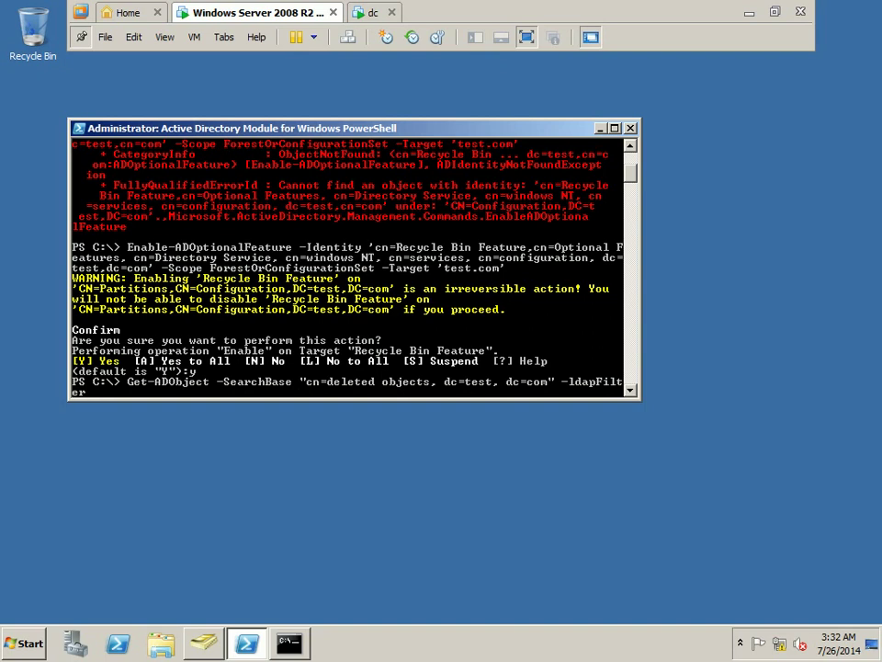
# Set the LDAP filter to "(ObjectClass=*)", add -includedeletedobjects, and run the Get-ADObject query
pyautogui.write(' ""')
pyautogui.press('Left')
pyautogui.write('(')
pyautogui.write('ObjectClass')
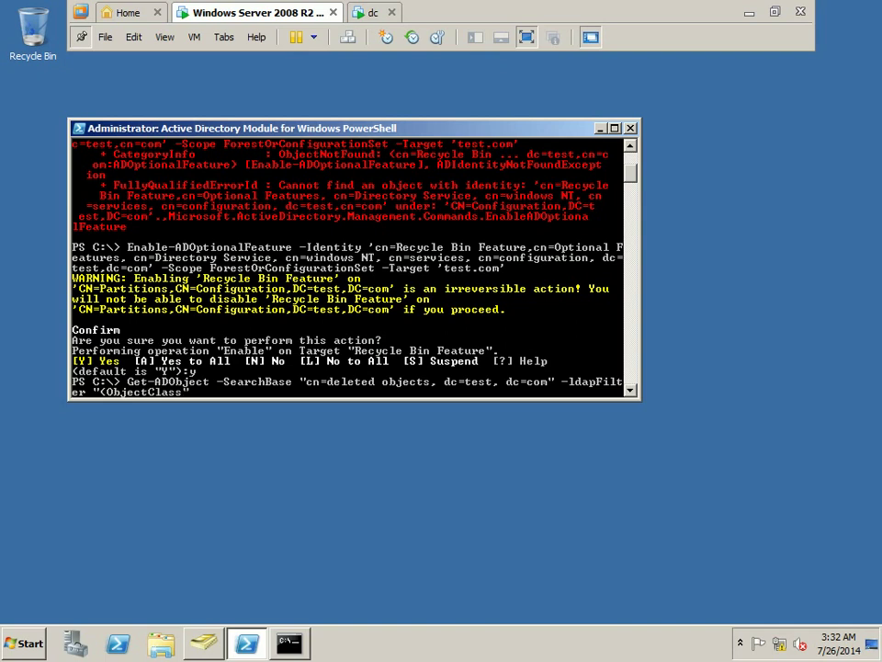
pyautogui.write('=*)" -includedeleted')
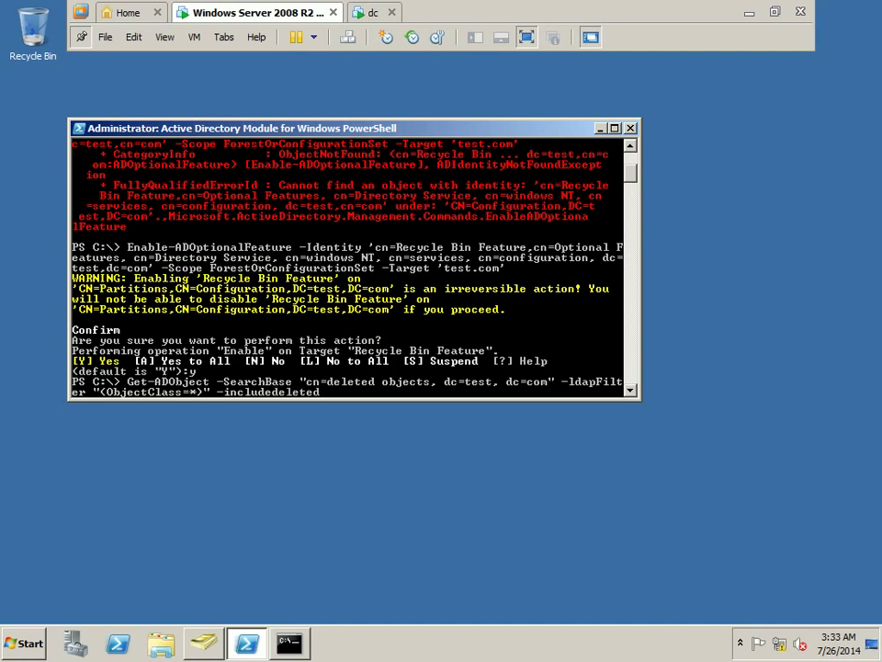
pyautogui.write('objects')
pyautogui.press('Return')
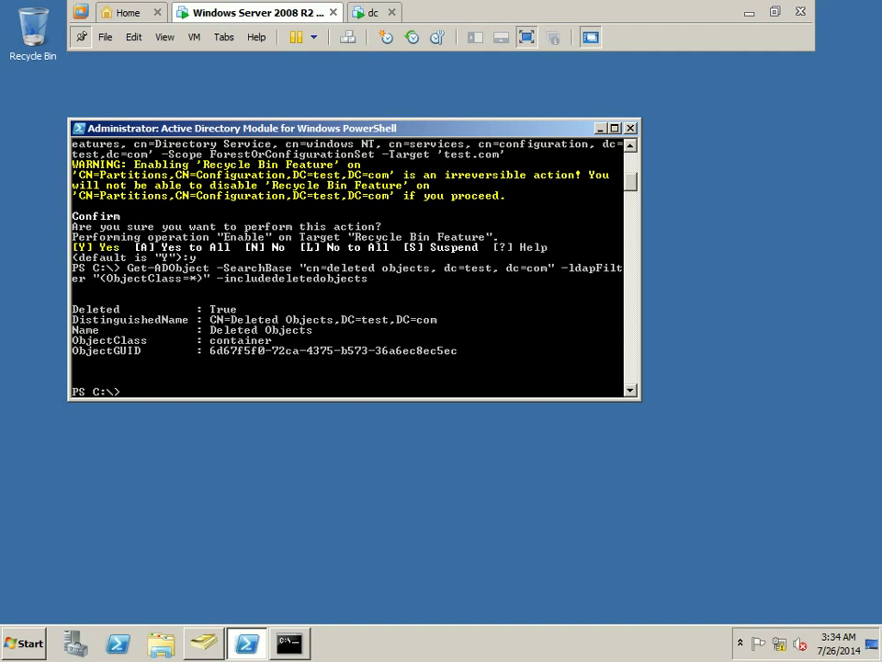
# Delete user u2 from the test organizational unit in Active Directory Users and Computers
pyautogui.hotkey('alt', 'Tab')
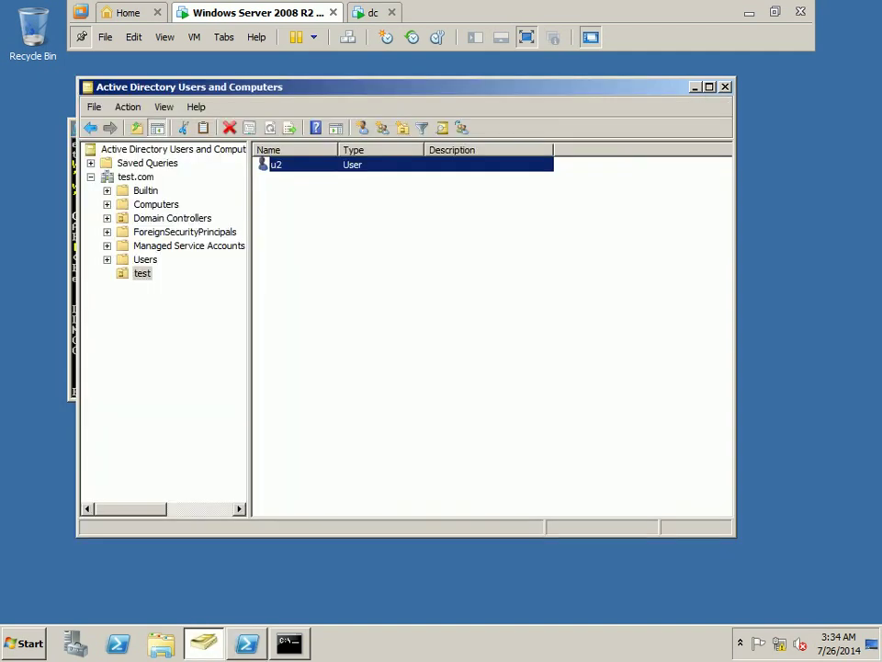
pyautogui.hotkey('shift', 'F10')
pyautogui.press('Down')
pyautogui.press('Down')
pyautogui.press('Down')
pyautogui.press('Down')
pyautogui.press('Down')
pyautogui.press('Down')
pyautogui.press('Down')
pyautogui.press('Down')
pyautogui.press('Down')
pyautogui.press('Down')
pyautogui.press('Return')
pyautogui.press('Return')
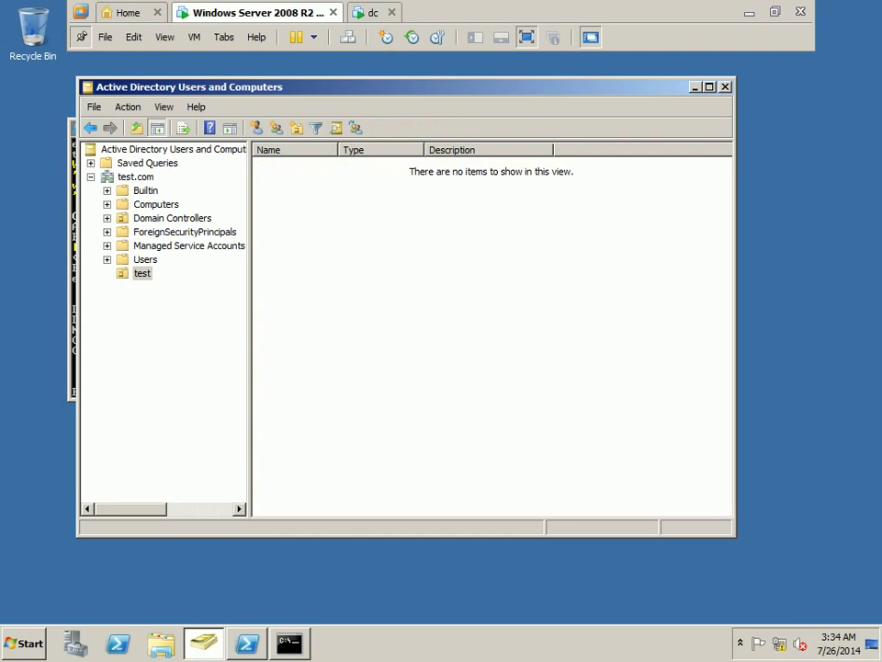
# Return to PowerShell and rerun the Get-ADObject query for deleted objects
pyautogui.hotkey('alt', 'Tab')
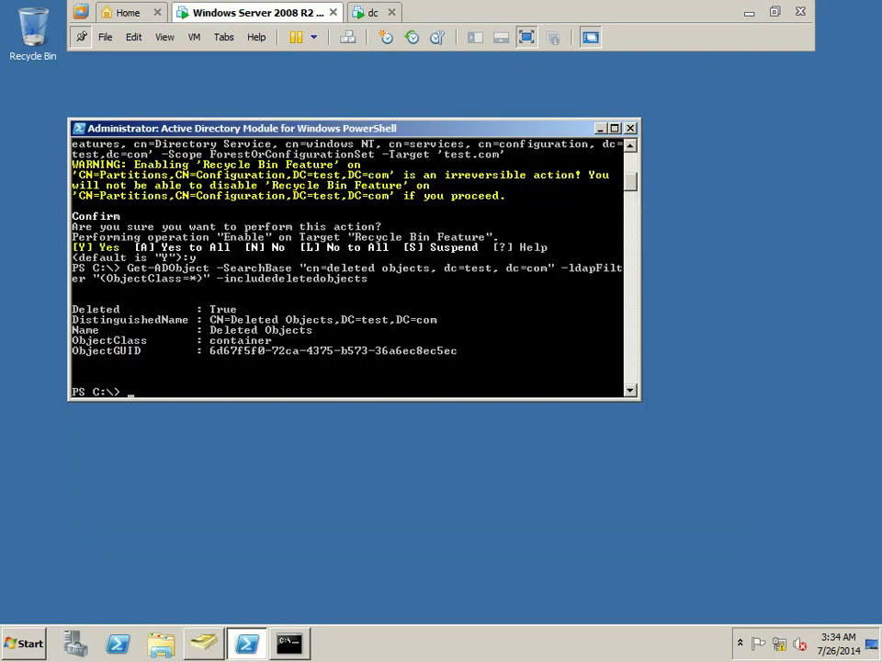
pyautogui.press('Up')
pyautogui.press('Return')
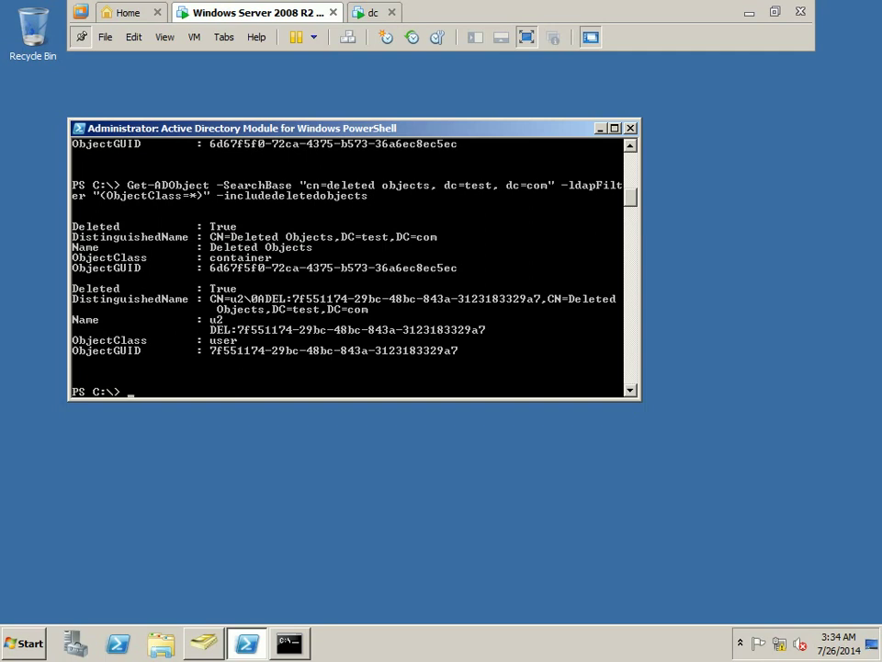
# Enter the Restore-ADObject command with the -Identity parameter at the PowerShell prompt
pyautogui.write('Read-Host')
pyautogui.press('BackSpace')
pyautogui.press('BackSpace')
pyautogui.press('BackSpace')
pyautogui.press('BackSpace')
pyautogui.press('BackSpace')
pyautogui.press('BackSpace')
pyautogui.press('BackSpace')
pyautogui.write('st')
pyautogui.press('Tab')
pyautogui.press('BackSpace')
pyautogui.press('BackSpace')
pyautogui.press('BackSpace')
pyautogui.press('BackSpace')
pyautogui.press('BackSpace')
pyautogui.press('BackSpace')
pyautogui.press('BackSpace')
pyautogui.press('BackSpace')
pyautogui.press('BackSpace')
pyautogui.press('BackSpace')
pyautogui.press('BackSpace')
pyautogui.press('BackSpace')
pyautogui.write('o')
pyautogui.press('Tab')
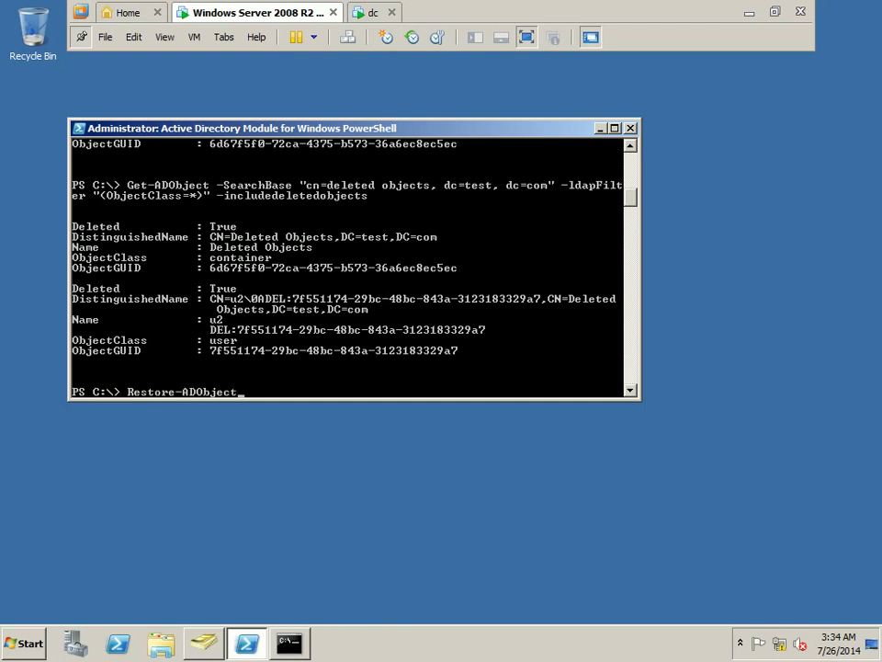
pyautogui.write('-Id')
pyautogui.press('Tab')
# Try to copy the ObjectGUID of the deleted user u2 from the query output
pyautogui.rightClick(158, 346)
pyautogui.click(184, 357)
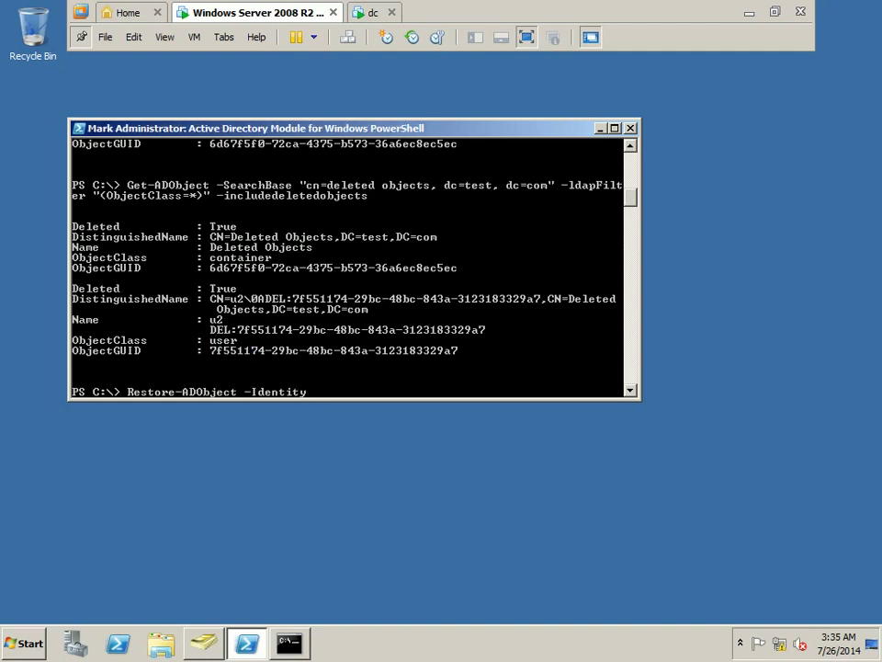
pyautogui.moveTo(210, 351); pyautogui.dragTo(457, 350)
pyautogui.press('Return')
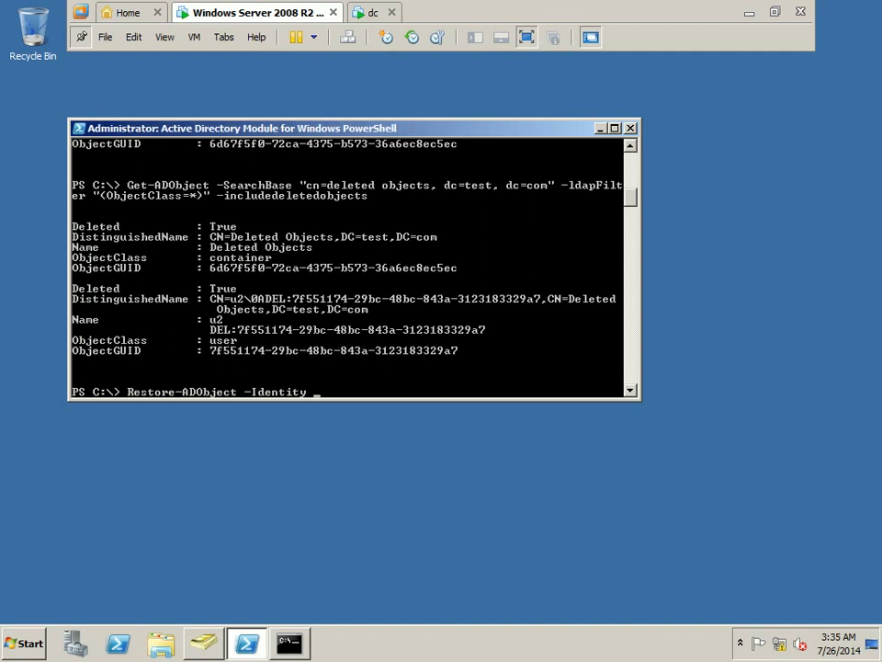
# Mark and copy the full ObjectGUID of deleted user u2 in the query output
pyautogui.rightClick(210, 347)
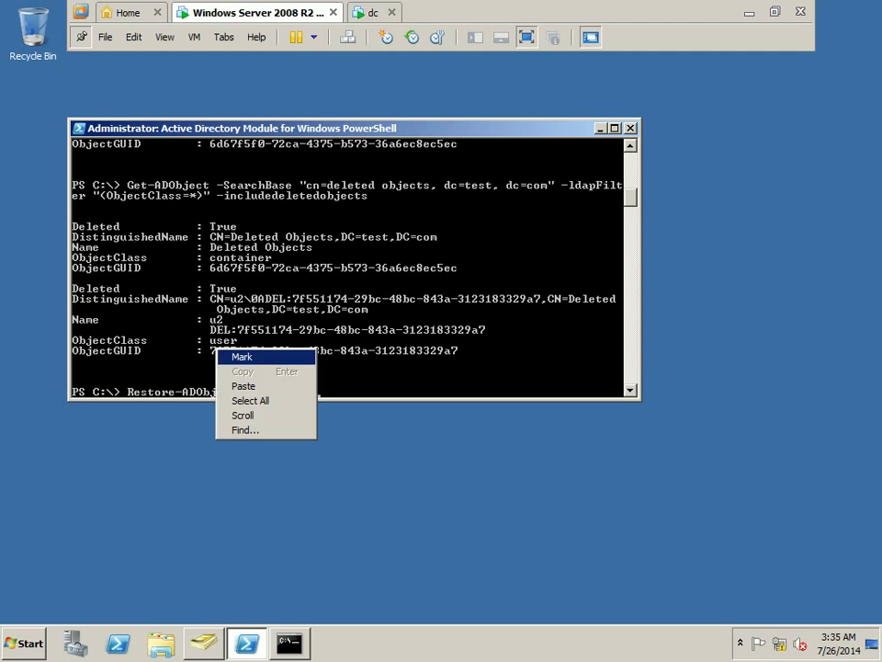
pyautogui.click(237, 356)
pyautogui.moveTo(210, 350); pyautogui.dragTo(458, 350)
pyautogui.press('super+c')
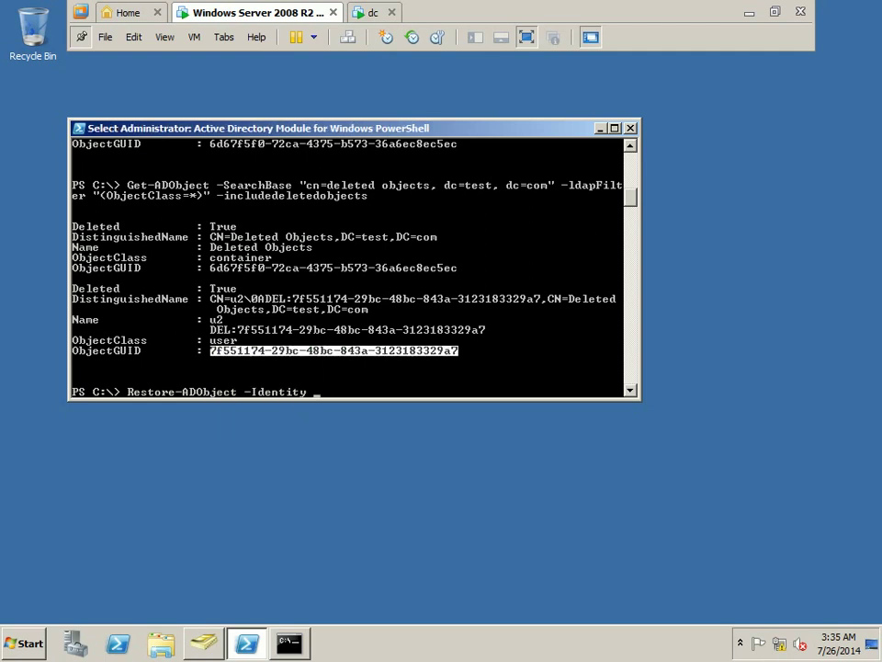
pyautogui.press('Return')
pyautogui.rightClick(340, 392)
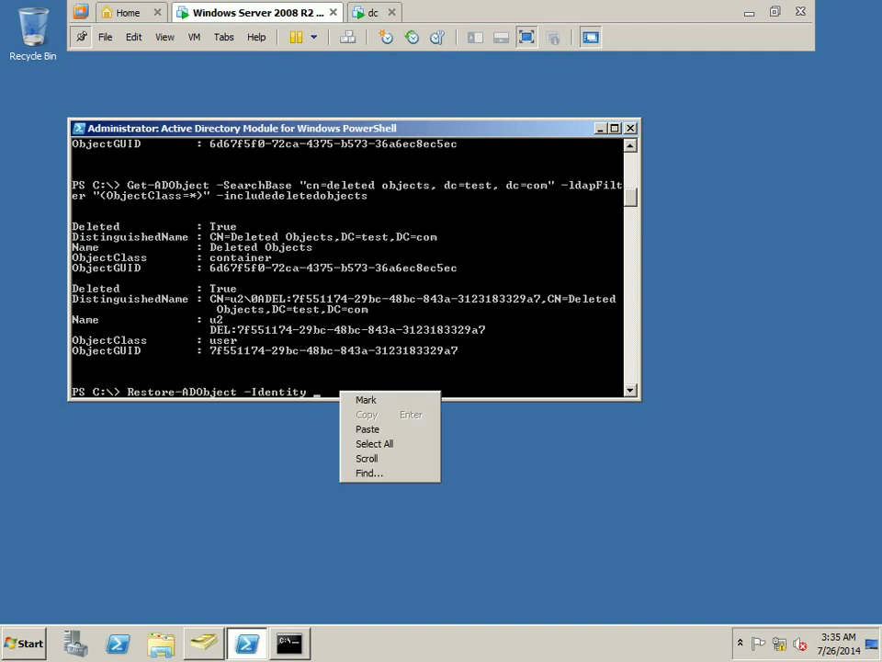
pyautogui.click(368, 428)
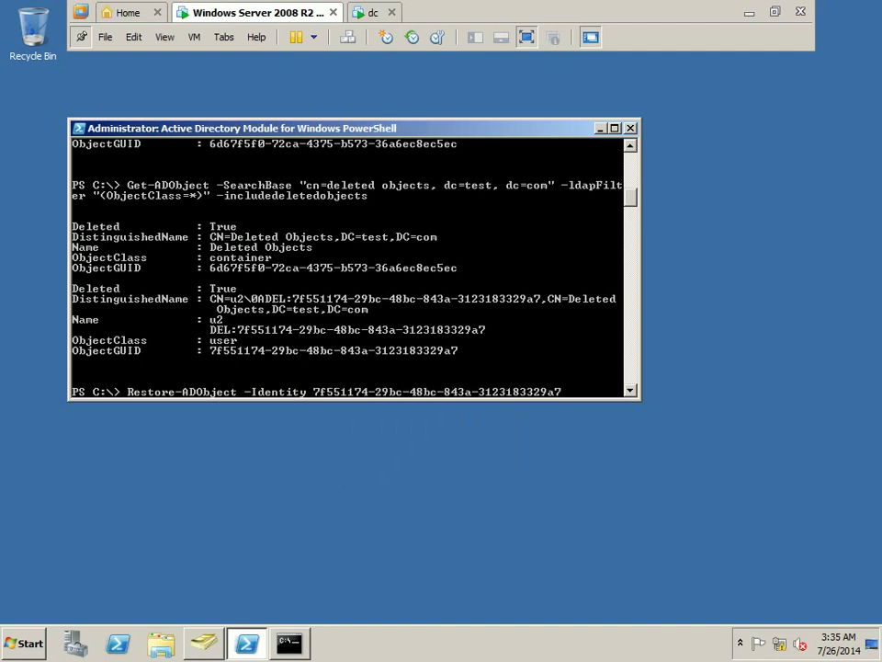
pyautogui.press('Return')
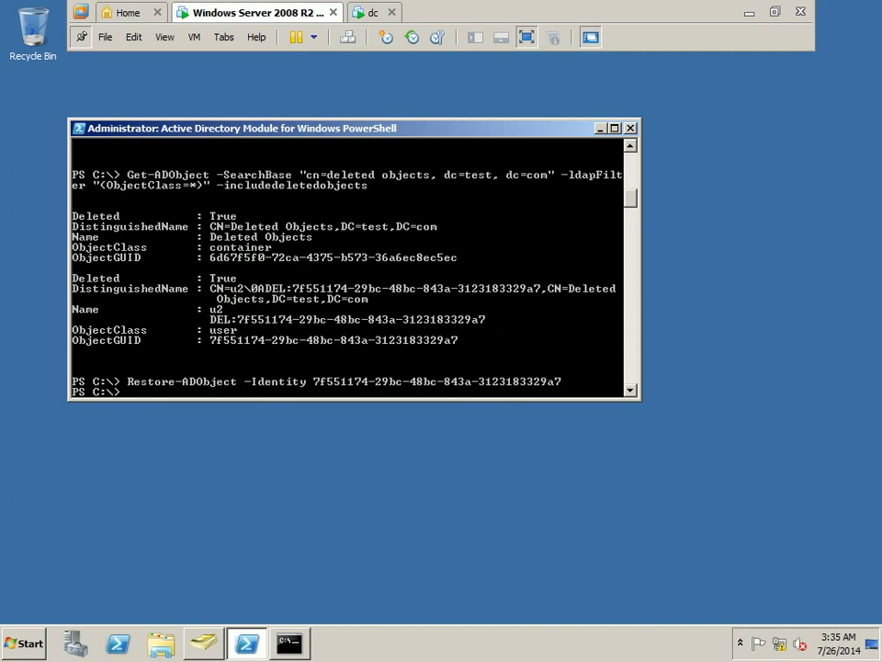
# Switch to Active Directory Users and Computers, refresh the test organizational unit, and check the properties of user u2
pyautogui.hotkey('alt', 'Tab')
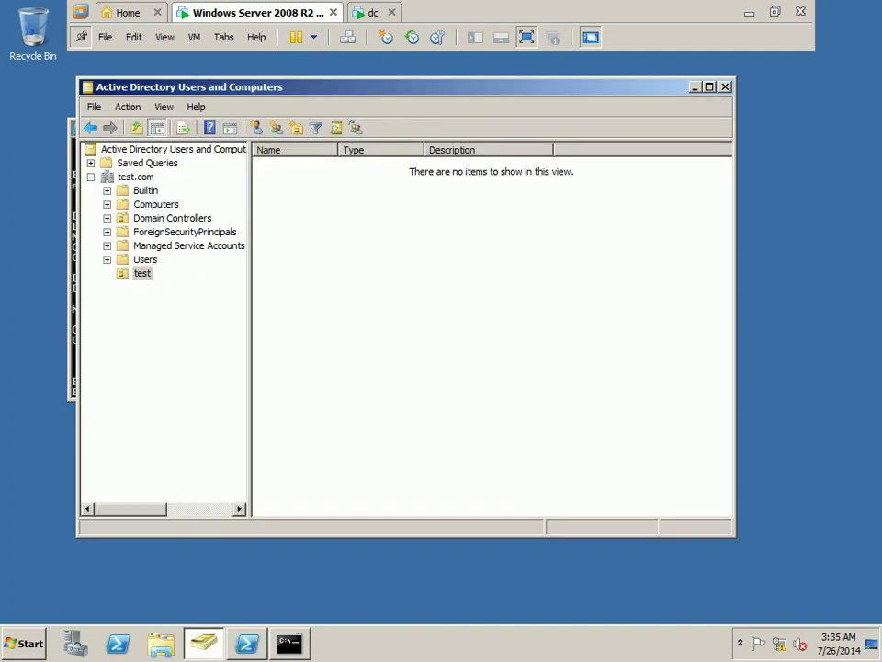
pyautogui.click(141, 273)
pyautogui.press('F5')
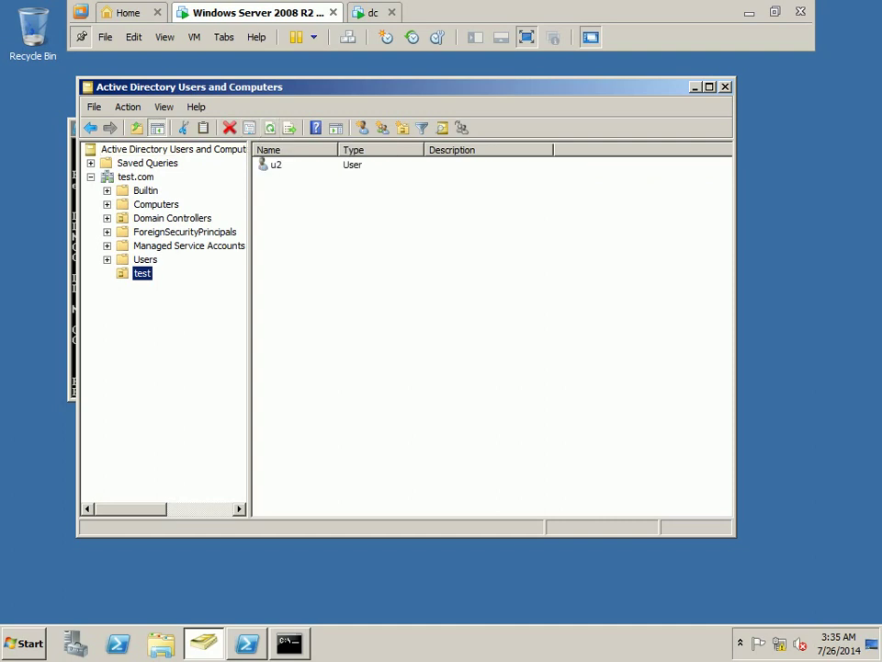
pyautogui.doubleClick(272, 164)
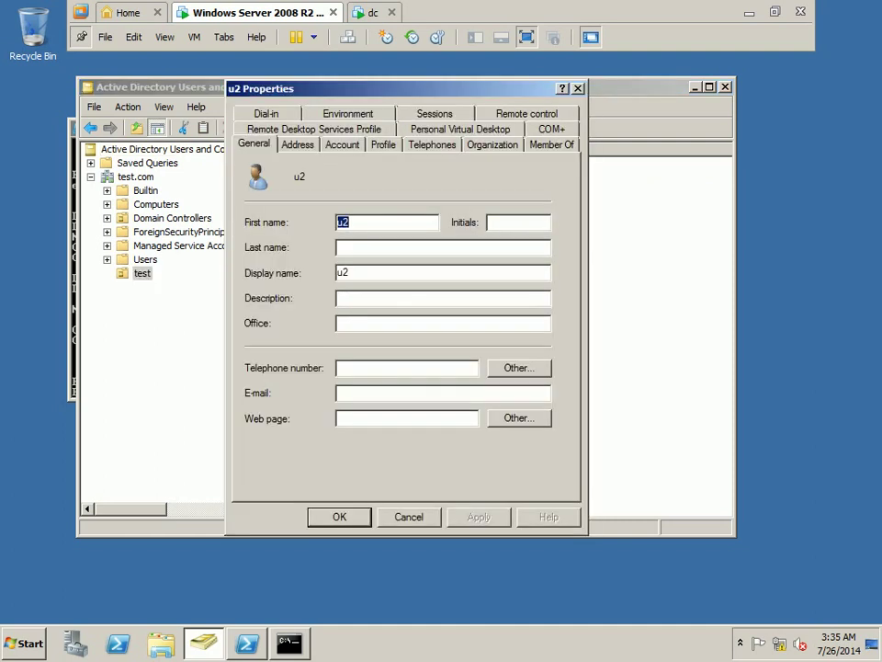
pyautogui.press('Escape')
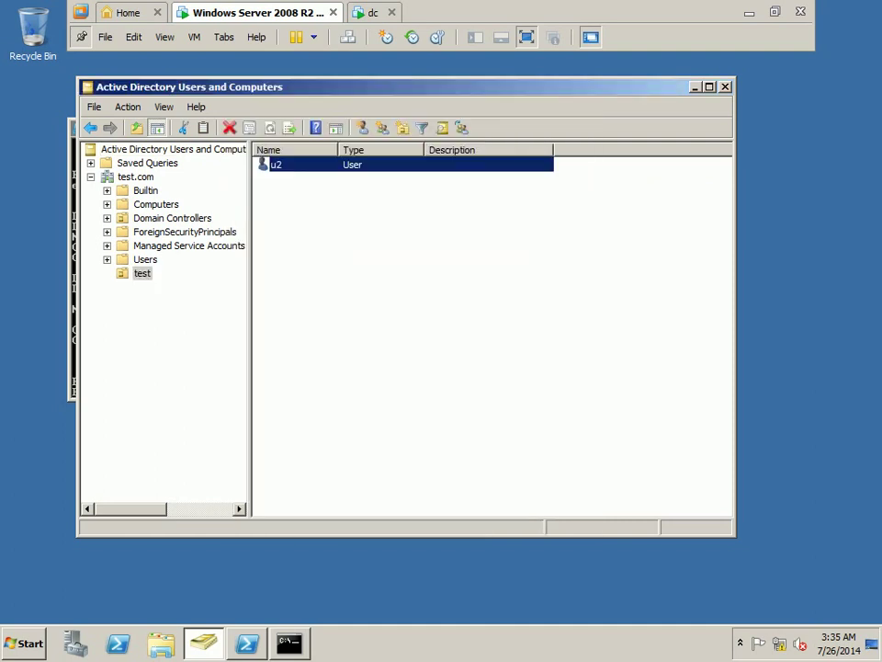